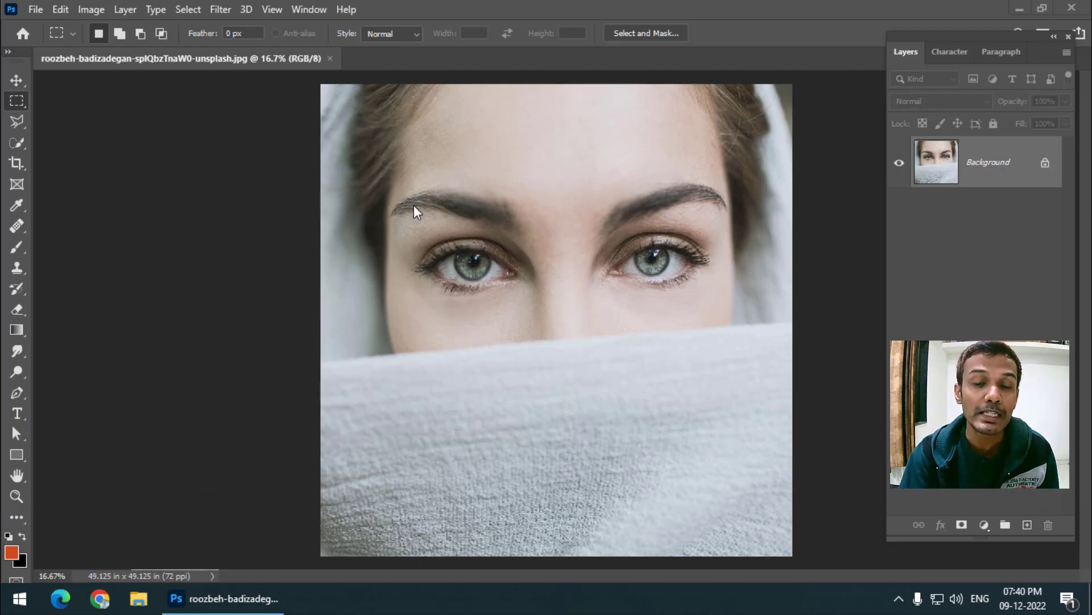
# Duplicate the Background layer and add a new empty layer above the copy.
pyautogui.press('ctrl')
pyautogui.press('Num_Lock')
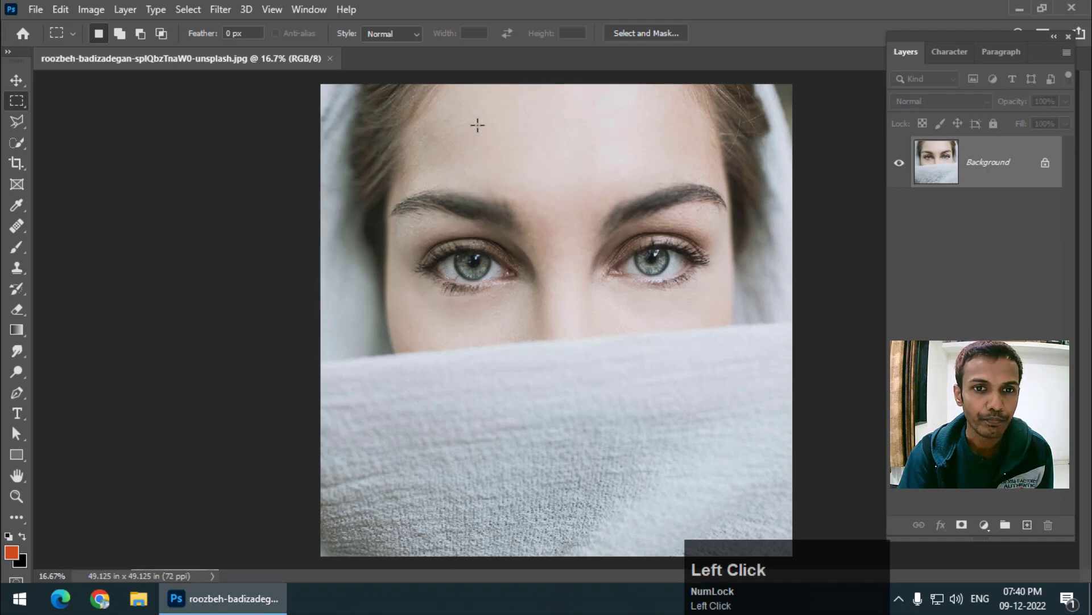
pyautogui.hotkey('ctrl', '=')
pyautogui.hotkey('ctrl', '=')
pyautogui.moveTo(563, 224); pyautogui.dragTo(482, 257)
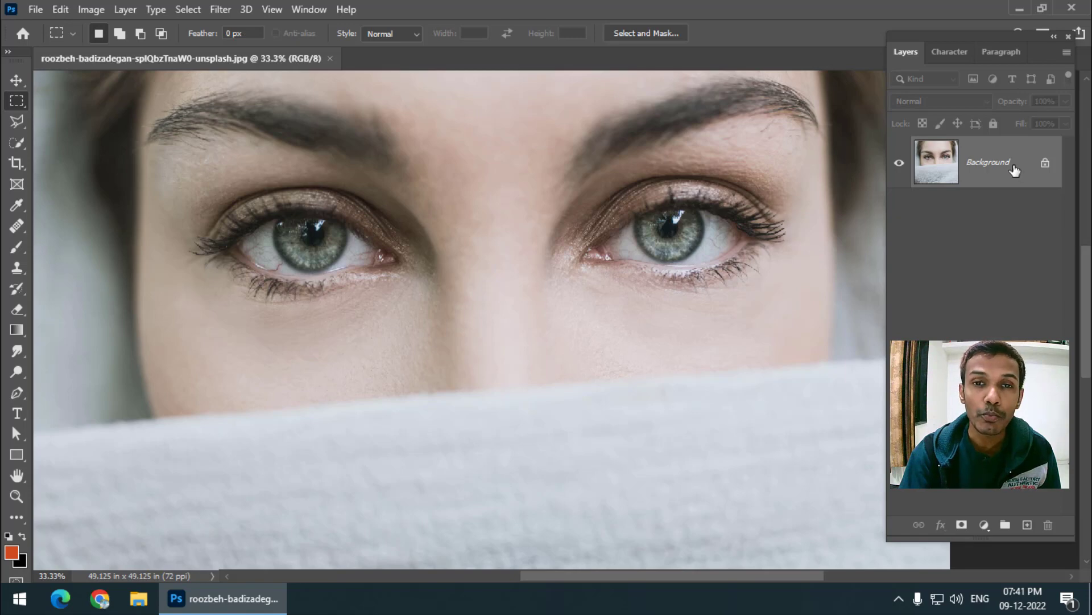
pyautogui.press('ctrl')
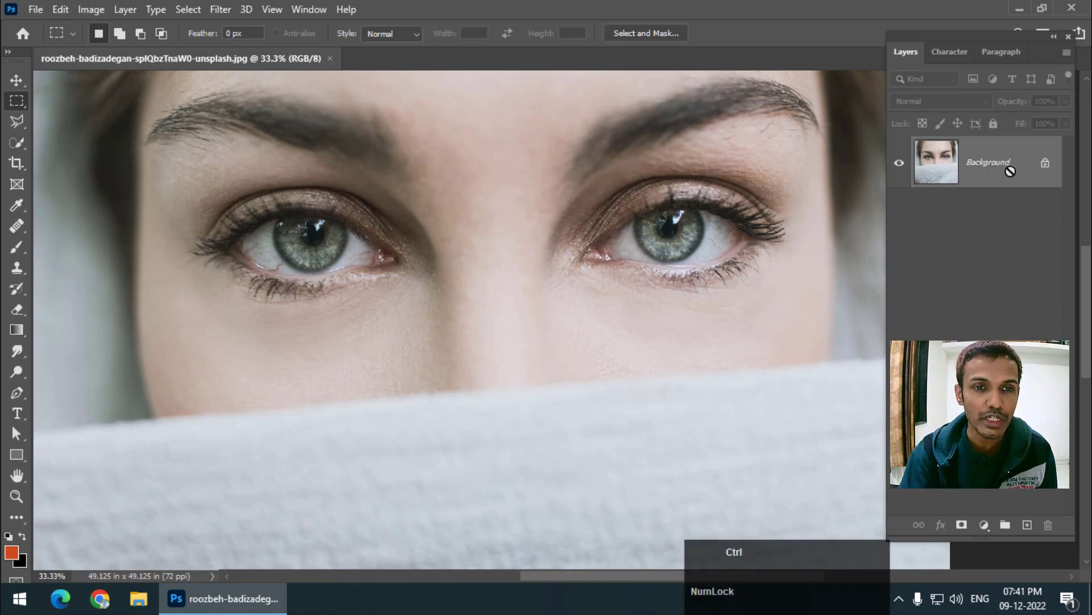
pyautogui.hotkey('ctrl', 'j')
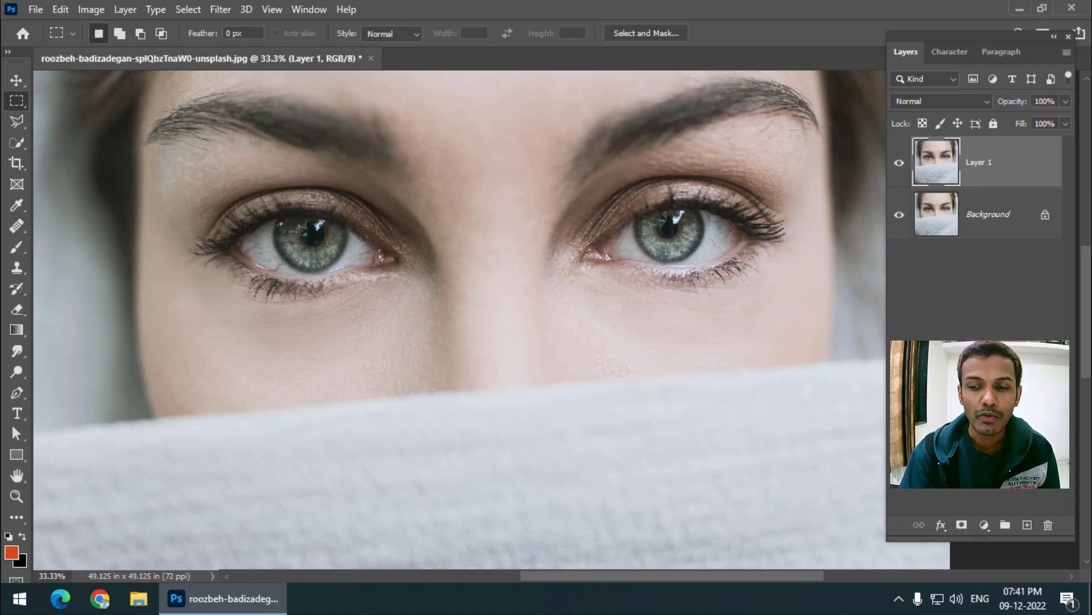
pyautogui.click(1027, 525)
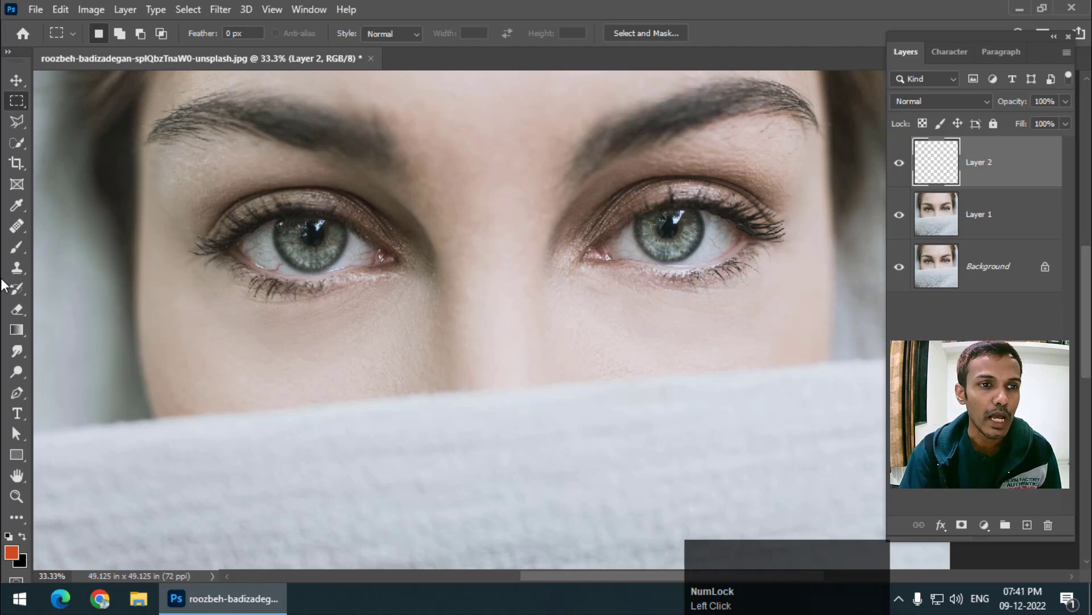
# Choose the Brush tool and set the foreground colour to a blue with hue 200°.
pyautogui.click(17, 246)
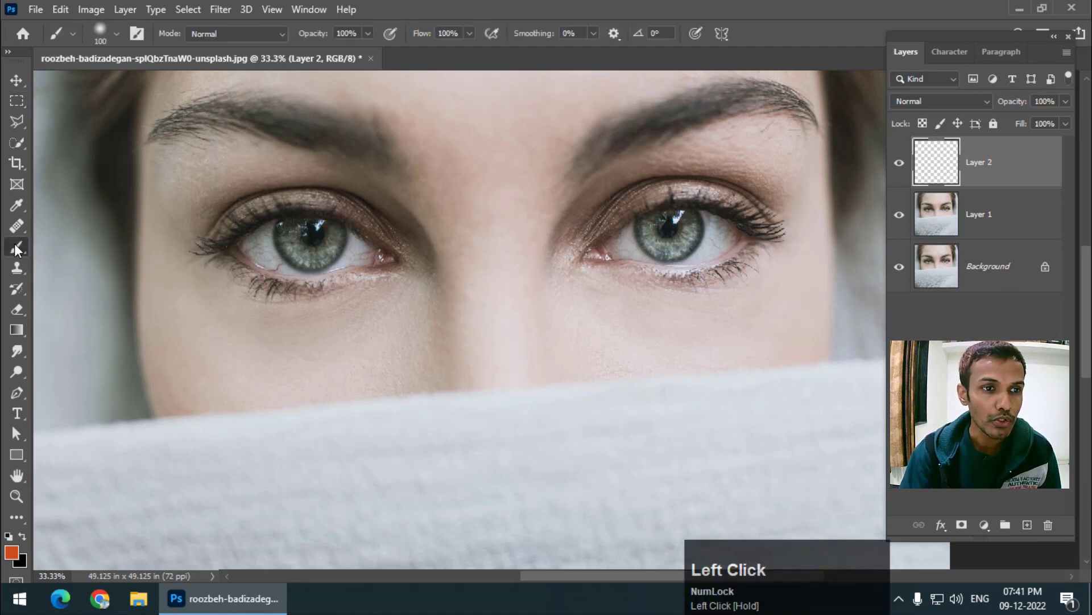
pyautogui.rightClick(17, 251)
pyautogui.click(74, 251)
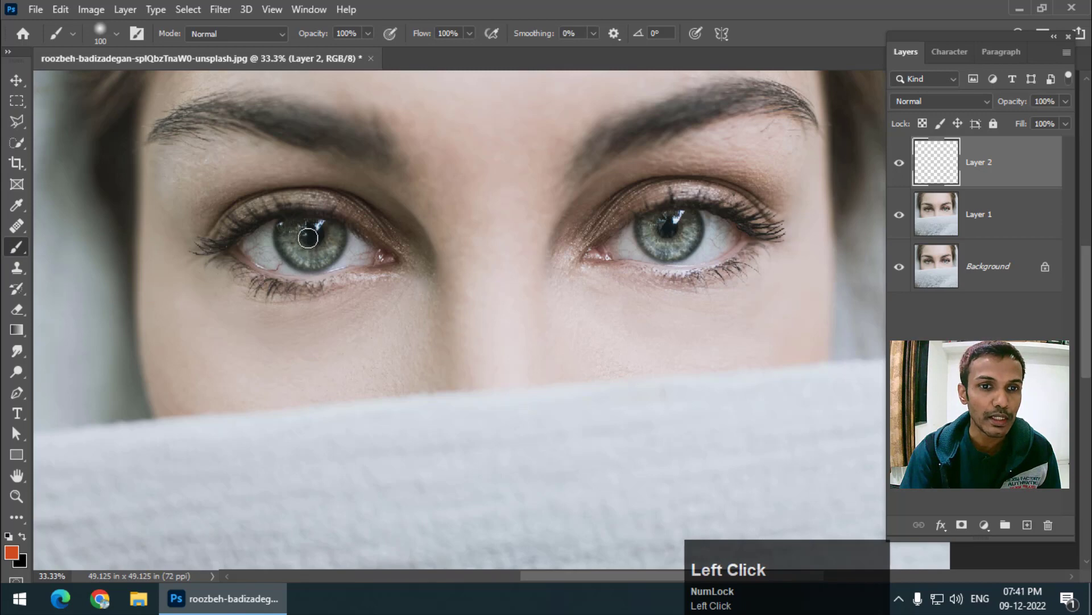
pyautogui.click(11, 551)
pyautogui.moveTo(754, 256); pyautogui.dragTo(643, 199)
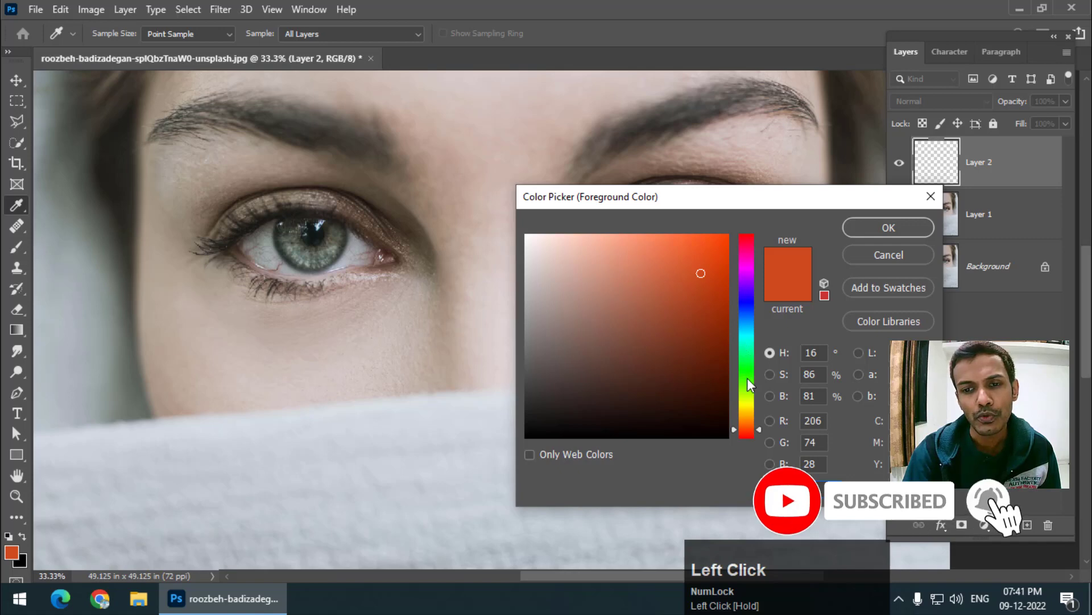
pyautogui.moveTo(746, 332); pyautogui.dragTo(751, 323)
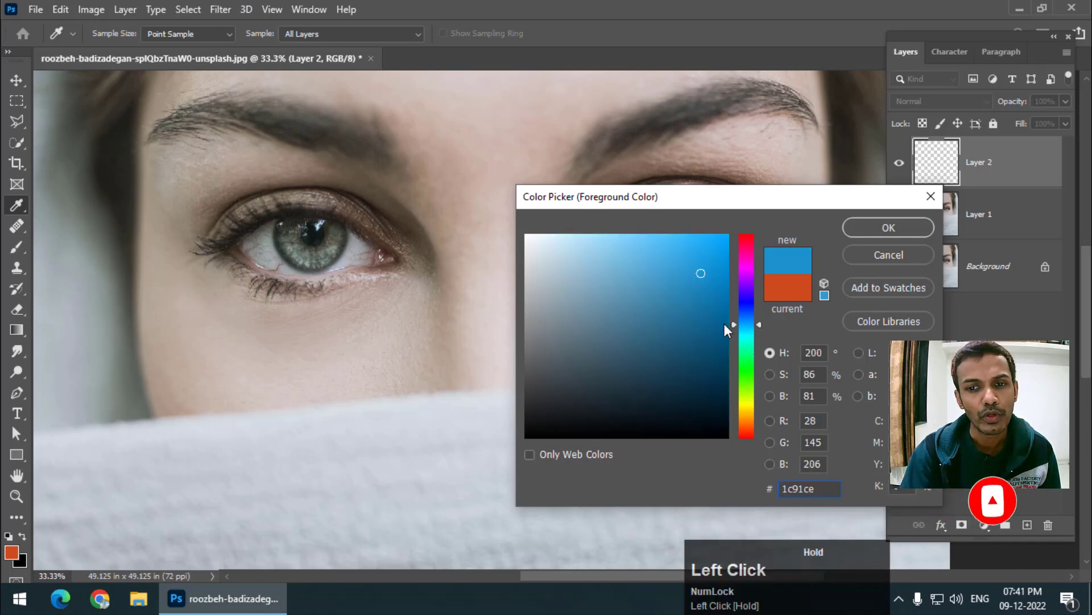
pyautogui.click(710, 314)
pyautogui.click(854, 230)
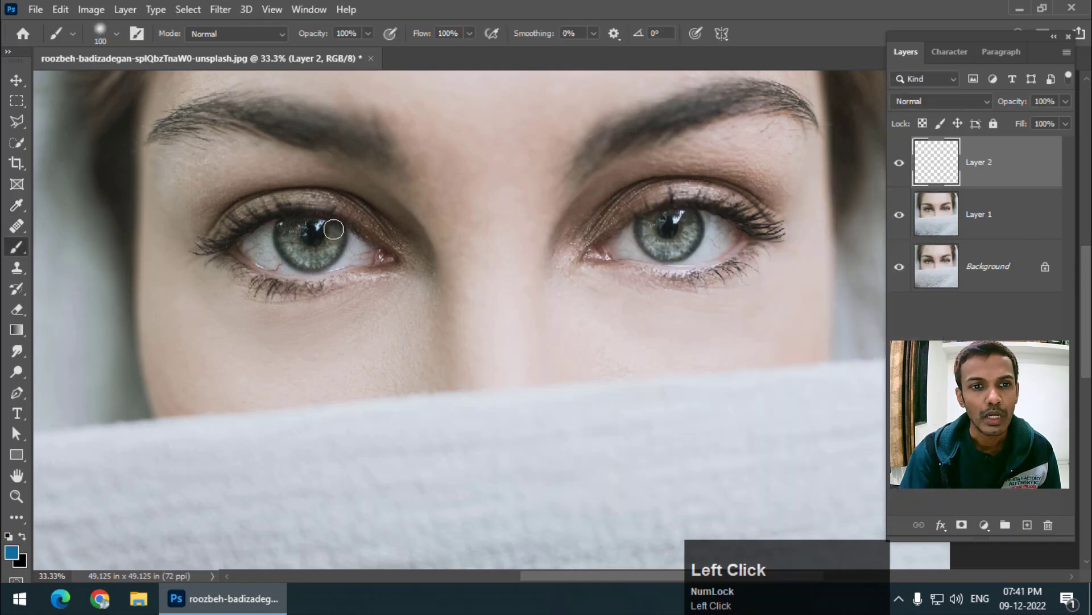
# Paint over the iris of the eye on the image's left side and set the paint layer's blend mode to Color.
pyautogui.click(286, 232)
pyautogui.moveTo(286, 232)
pyautogui.mouseDown()
pyautogui.moveTo(312, 261)
pyautogui.moveTo(332, 230)
pyautogui.moveTo(310, 231)
pyautogui.moveTo(320, 242)
pyautogui.moveTo(312, 226)
pyautogui.moveTo(295, 234)
pyautogui.moveTo(314, 256)
pyautogui.moveTo(335, 232)
pyautogui.moveTo(327, 248)
pyautogui.moveTo(286, 226)
pyautogui.moveTo(305, 259)
pyautogui.moveTo(327, 253)
pyautogui.moveTo(334, 231)
pyautogui.moveTo(271, 218)
pyautogui.moveTo(291, 224)
pyautogui.moveTo(283, 236)
pyautogui.moveTo(343, 256)
pyautogui.mouseUp()
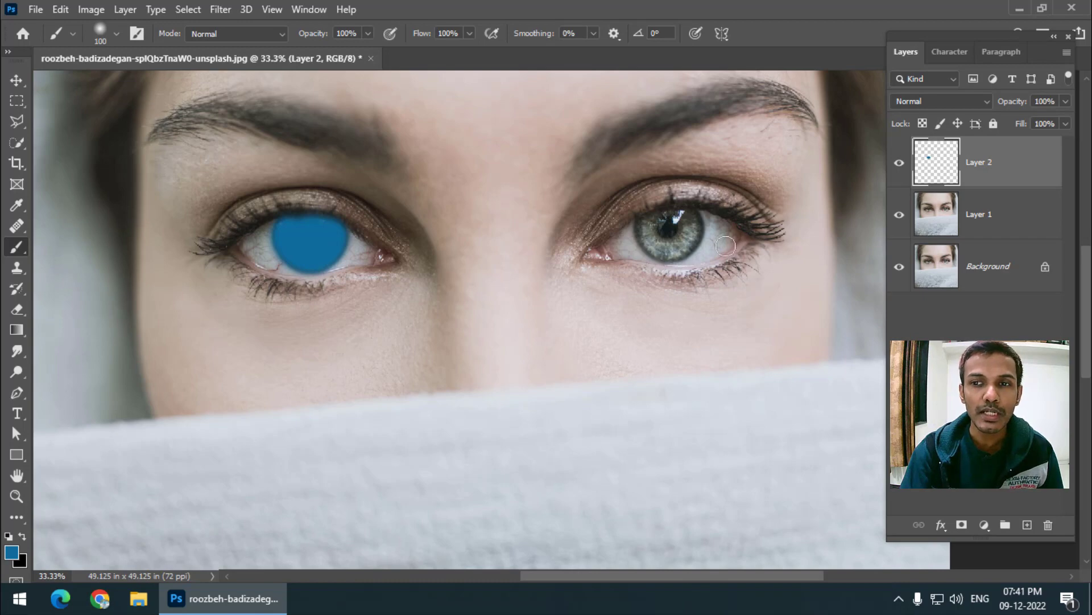
pyautogui.click(937, 101)
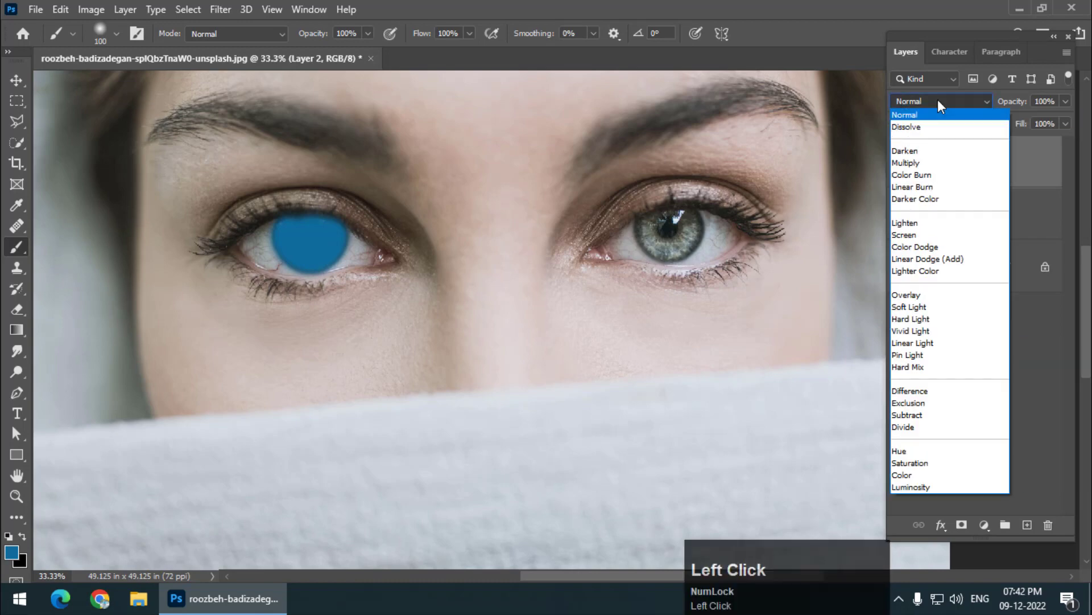
pyautogui.click(914, 476)
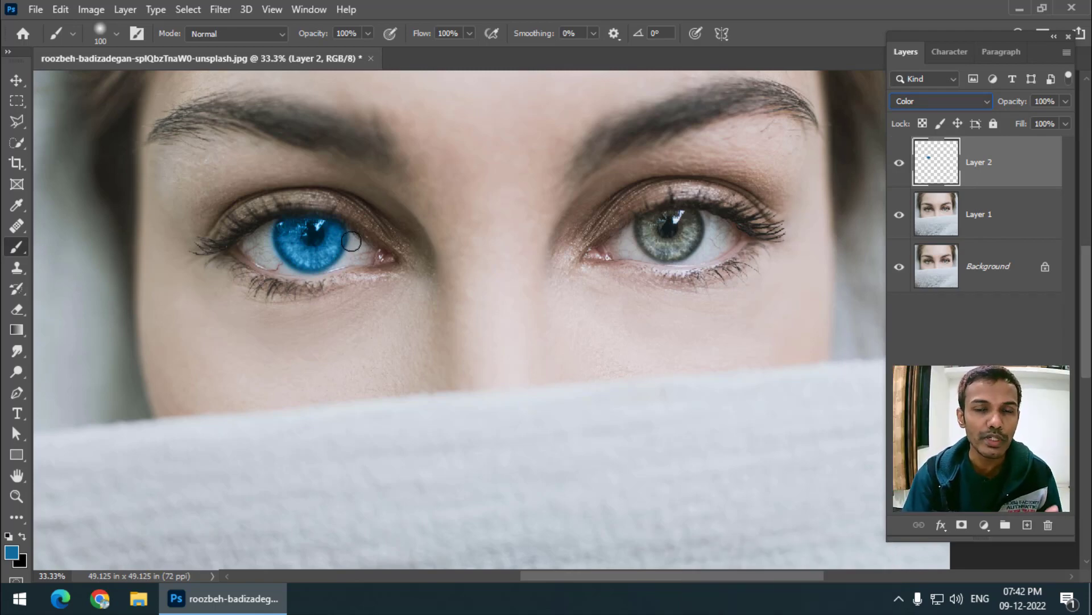
# Open the Blending Options of Layer 2 and set Blend If to the Blue channel.
pyautogui.moveTo(943, 35)
pyautogui.mouseDown()
pyautogui.moveTo(932, 34)
pyautogui.moveTo(958, 40)
pyautogui.moveTo(944, 39)
pyautogui.mouseUp()
pyautogui.rightClick(1037, 173)
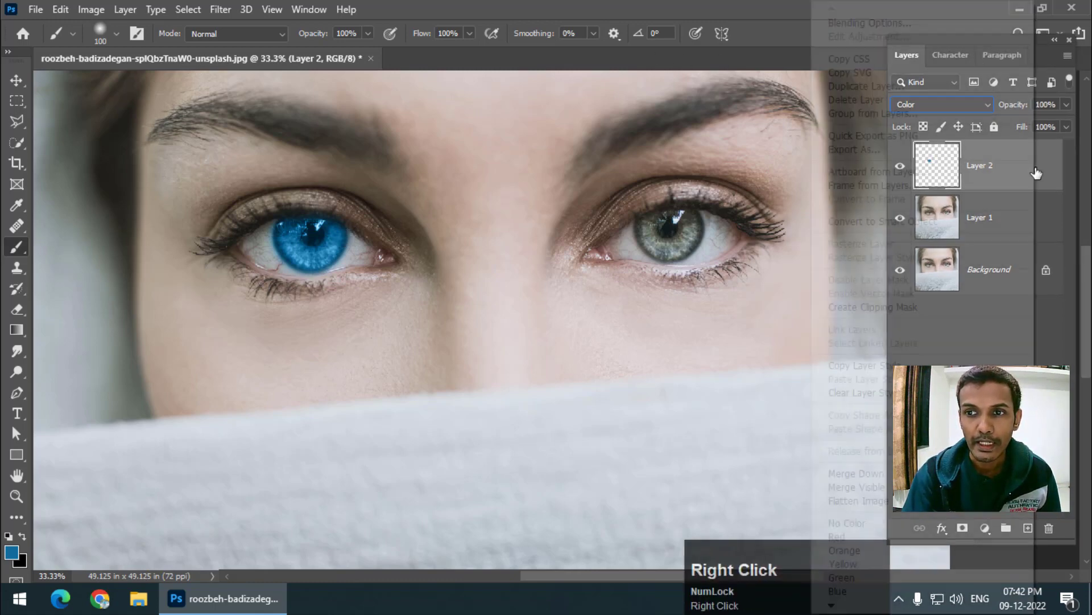
pyautogui.click(882, 23)
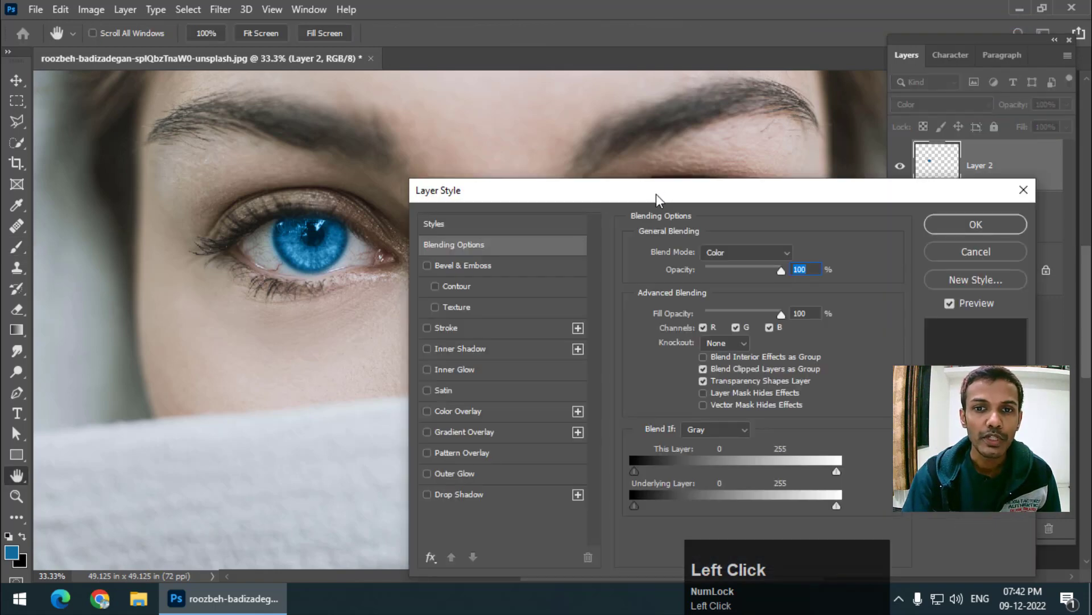
pyautogui.moveTo(656, 195); pyautogui.dragTo(752, 41)
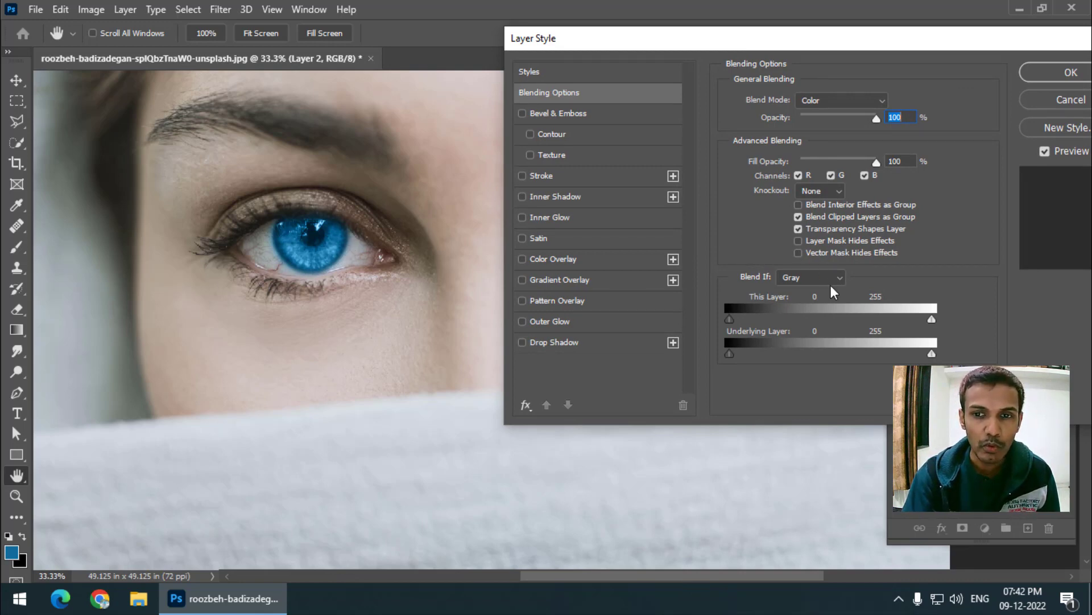
pyautogui.click(817, 274)
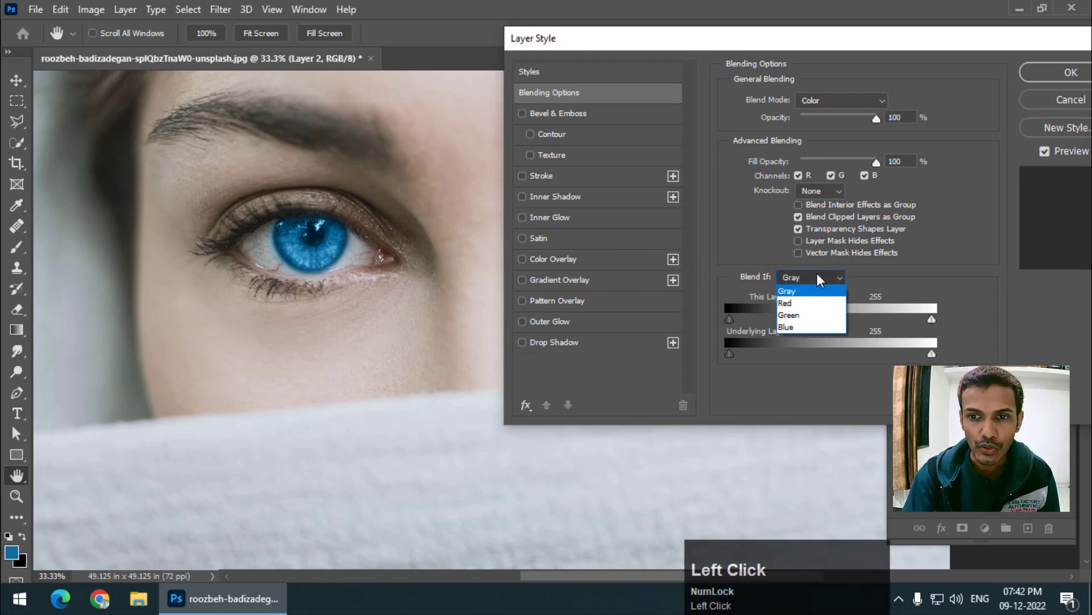
pyautogui.click(802, 321)
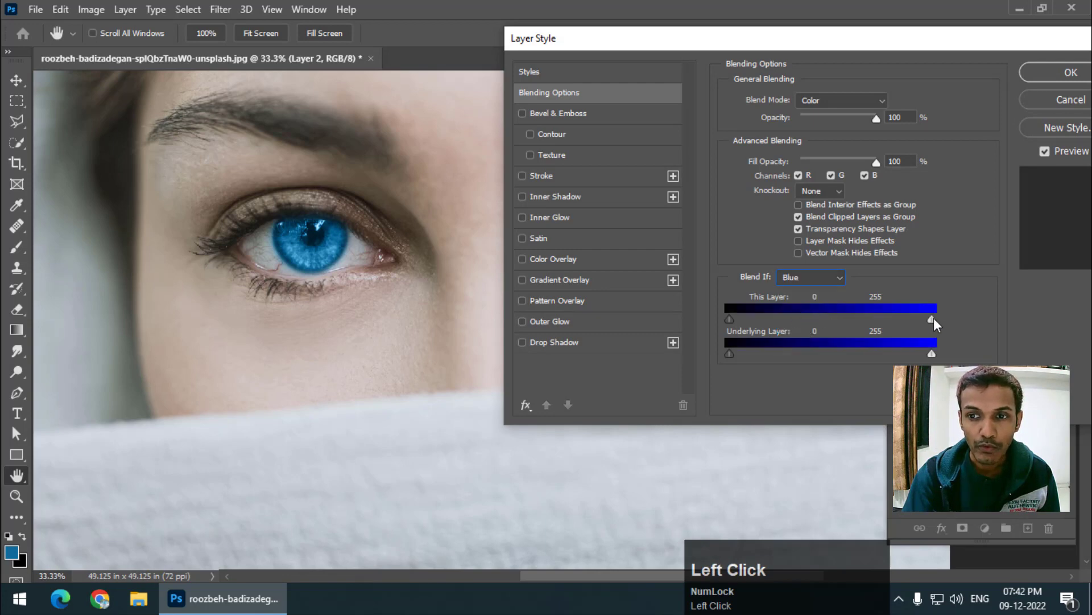
# Split the This Layer highlight slider to 155 / 203, apply the layer style, and compare the eye with Layer 2 hidden and shown.
pyautogui.moveTo(934, 321); pyautogui.dragTo(861, 326)
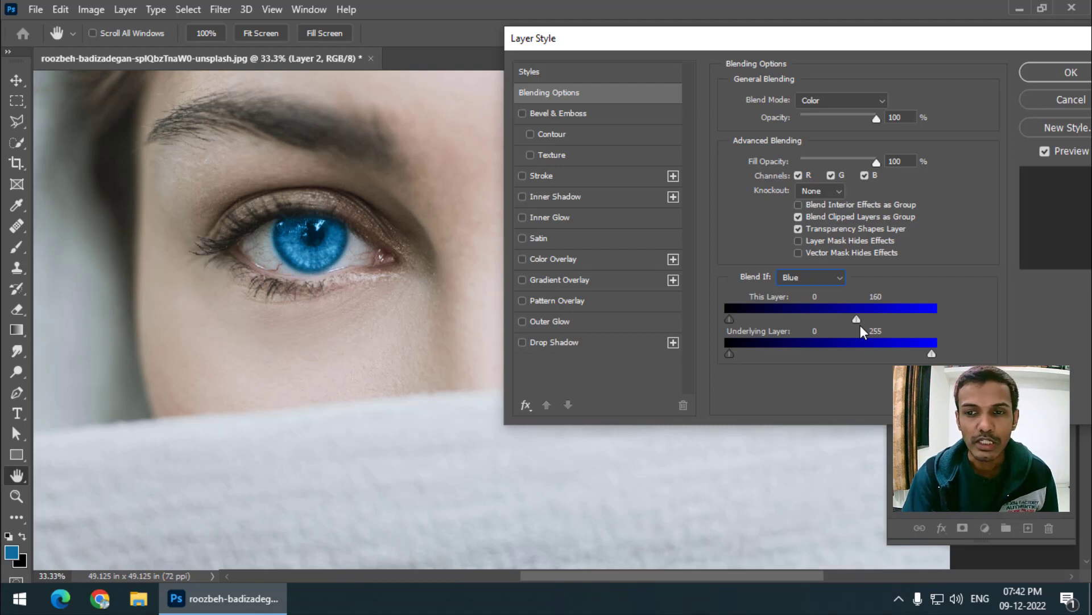
pyautogui.press('alt')
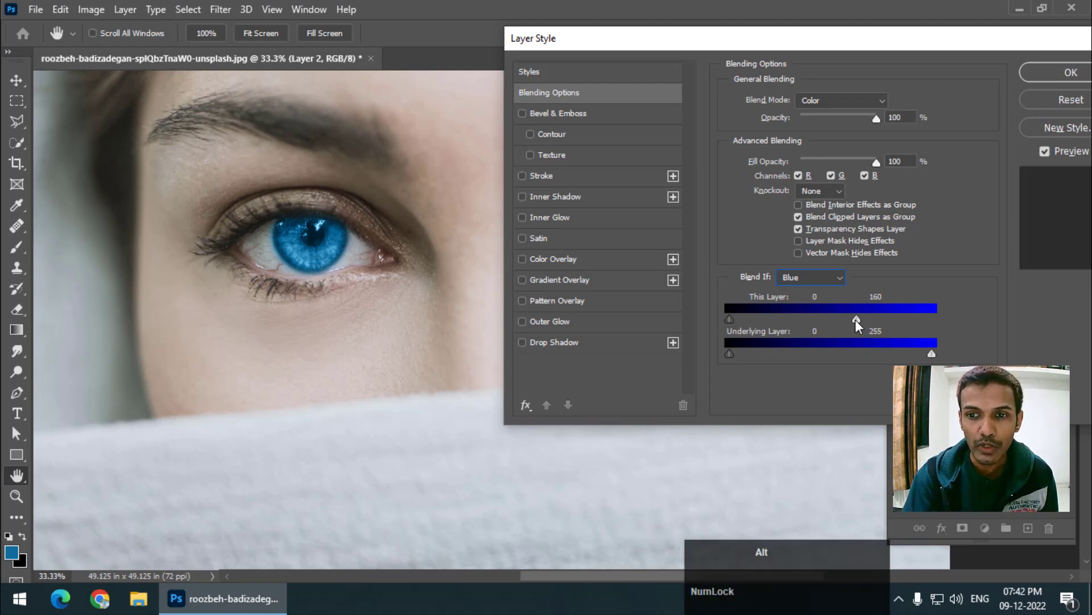
pyautogui.keyDown('alt'); pyautogui.click(855, 319); pyautogui.keyUp('alt')
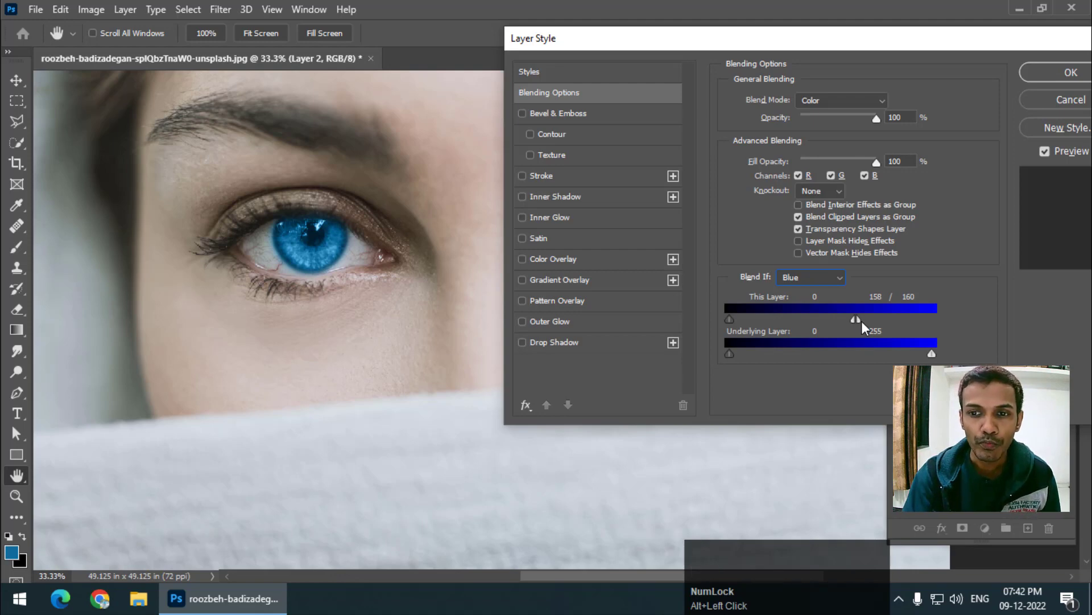
pyautogui.moveTo(859, 321); pyautogui.dragTo(917, 319)
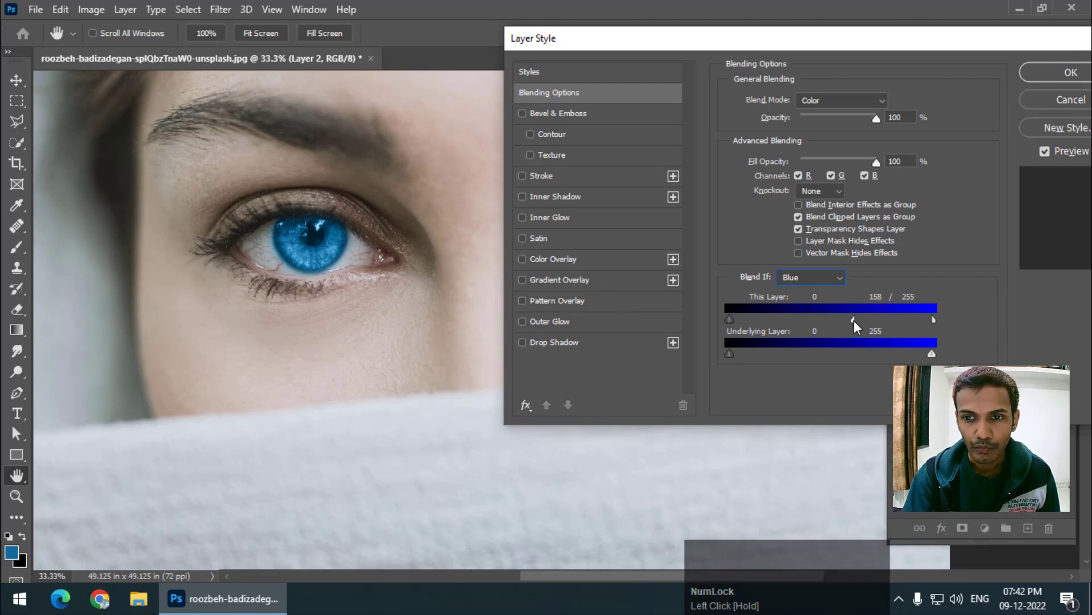
pyautogui.moveTo(853, 320)
pyautogui.mouseDown()
pyautogui.moveTo(756, 322)
pyautogui.moveTo(833, 322)
pyautogui.mouseUp()
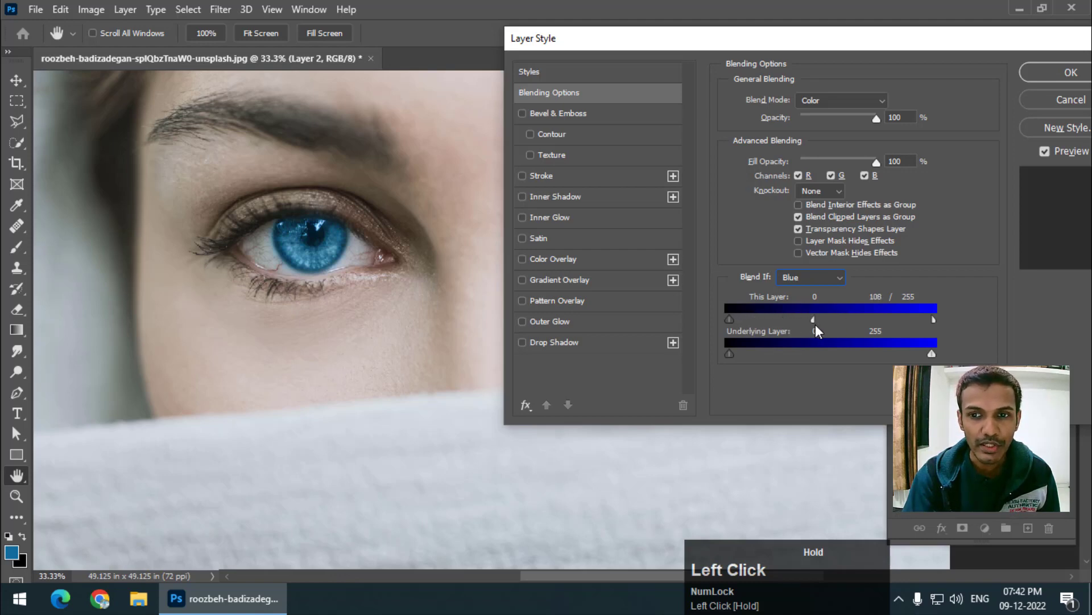
pyautogui.moveTo(934, 320); pyautogui.dragTo(890, 321)
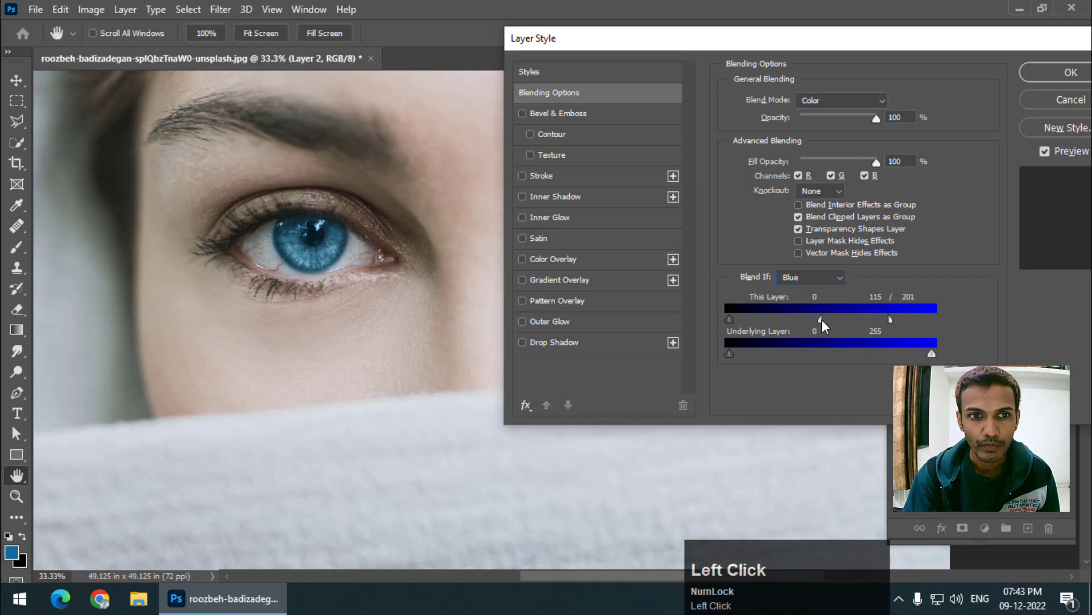
pyautogui.moveTo(821, 319); pyautogui.dragTo(852, 325)
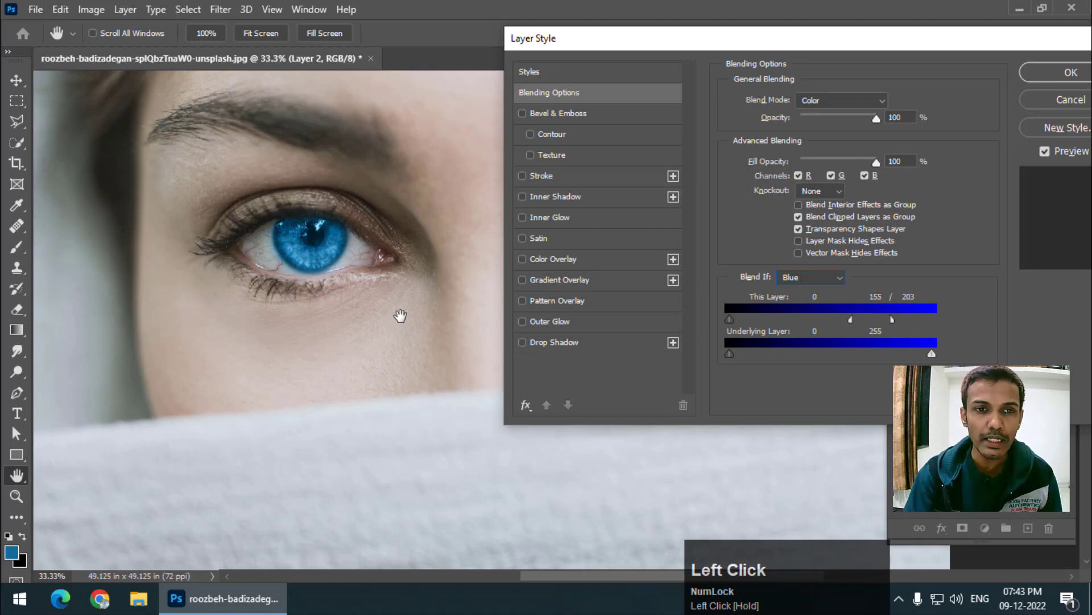
pyautogui.click(1078, 76)
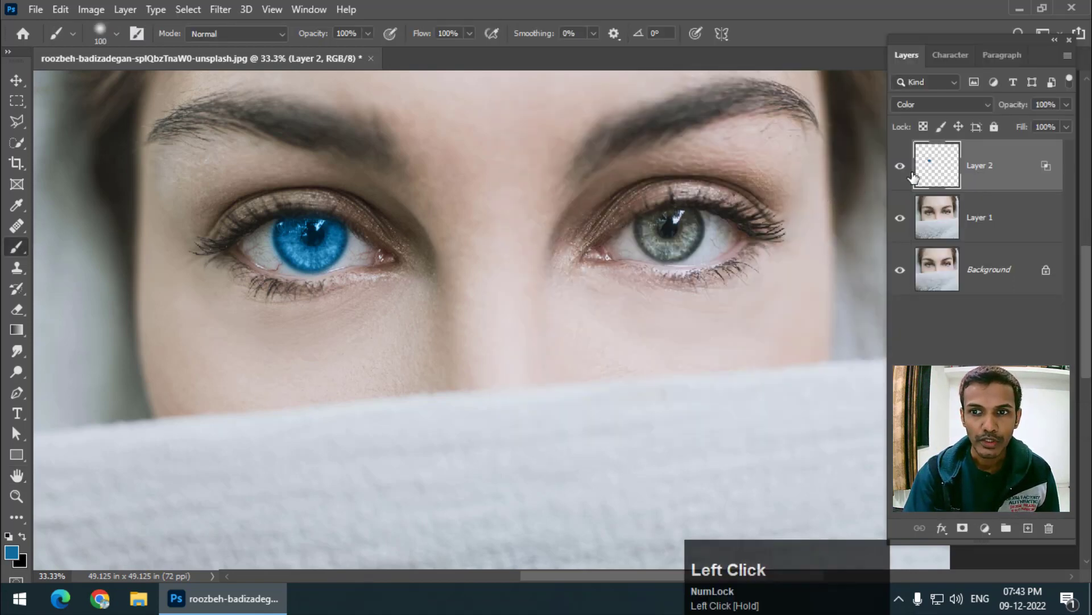
pyautogui.click(903, 174)
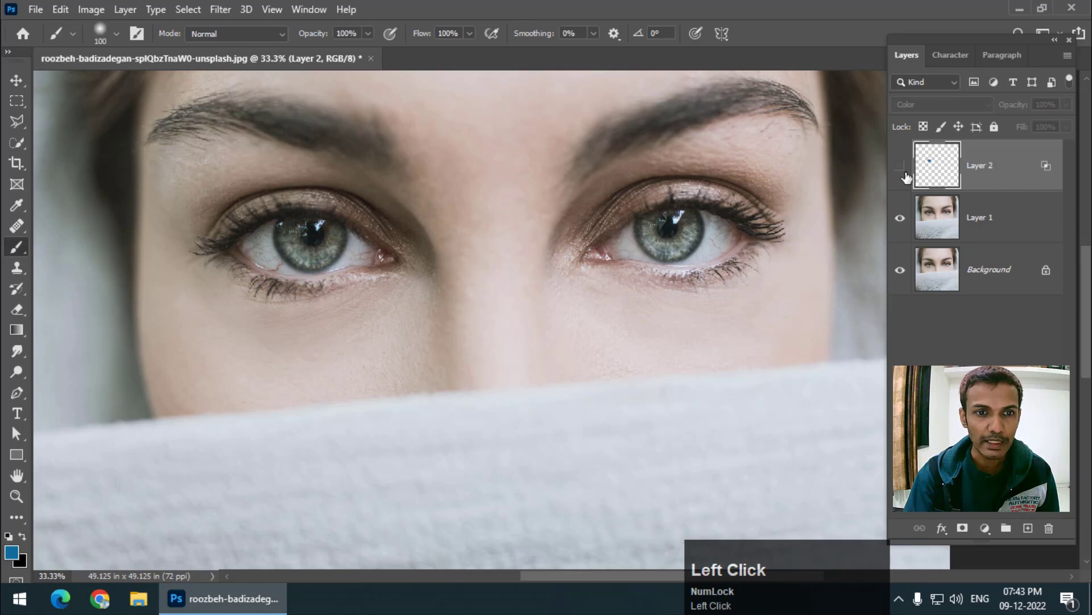
pyautogui.click(904, 173)
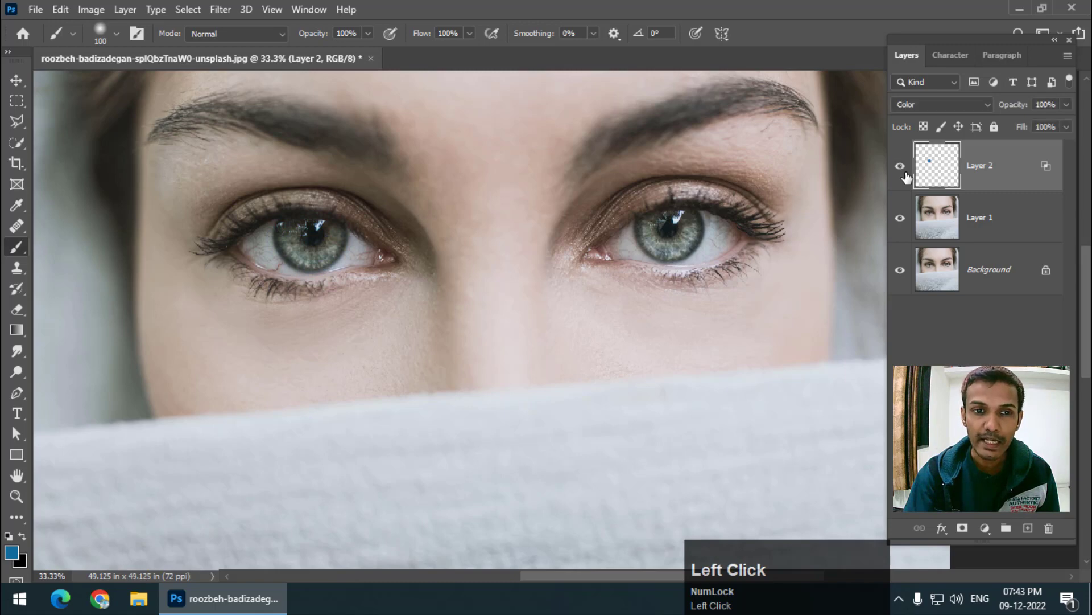
# Duplicate the blue iris layer with the Move tool and place the copy over the other eye's iris.
pyautogui.click(17, 81)
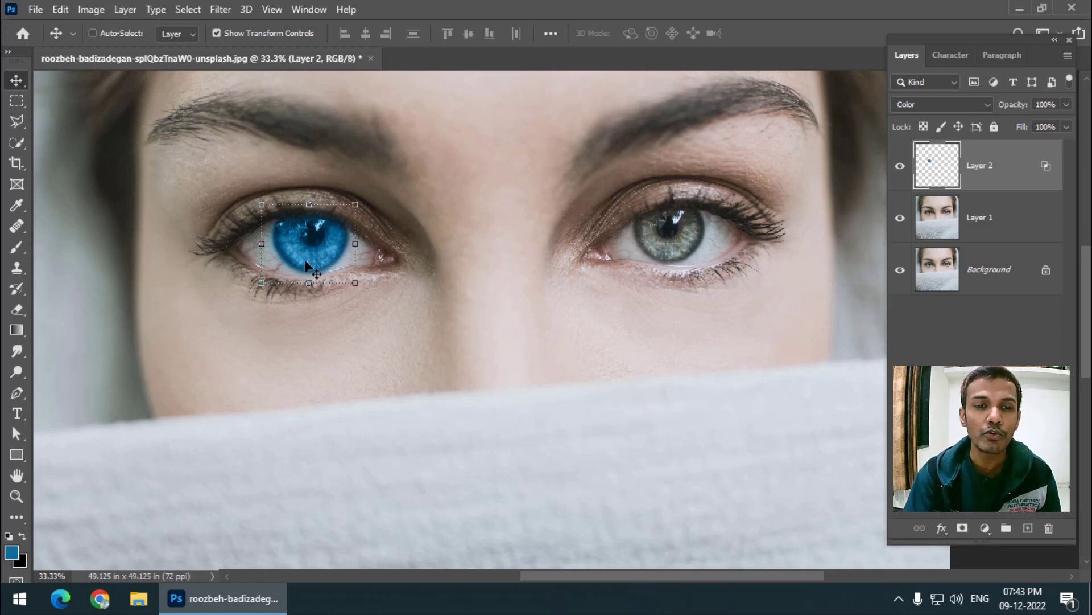
pyautogui.press('alt')
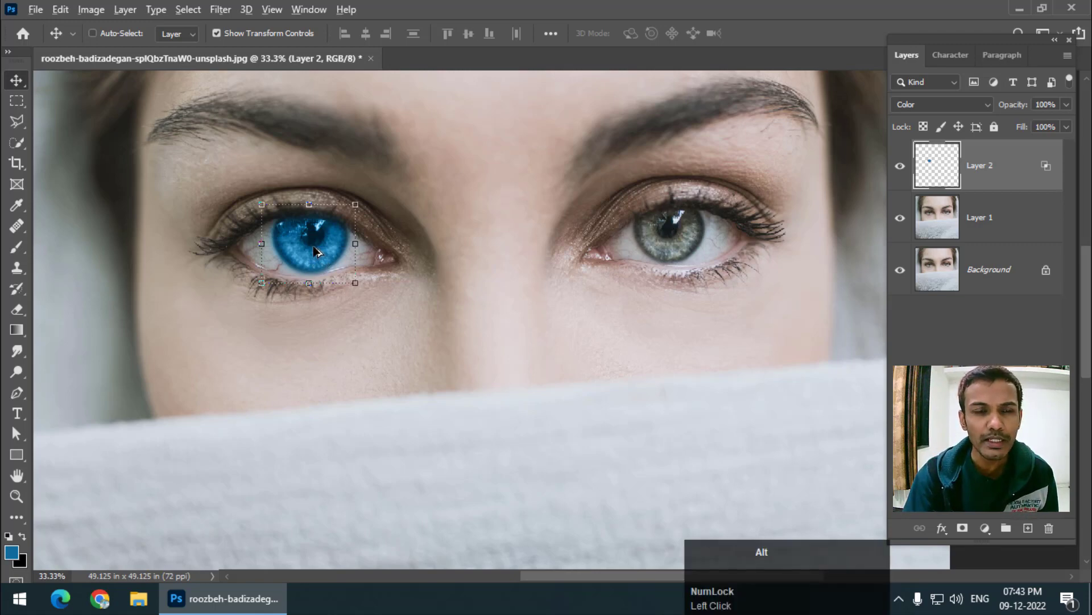
pyautogui.moveTo(316, 251); pyautogui.dragTo(678, 234)
# Flip the copied iris colour horizontally with Free Transform and nudge it slightly right and down to fit the iris.
pyautogui.press('ctrl')
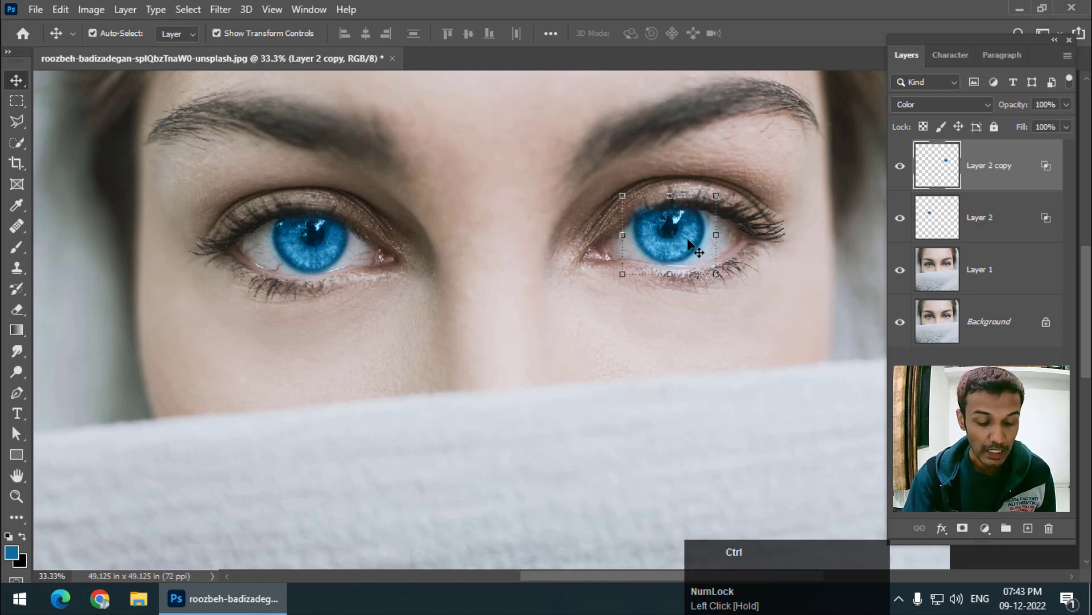
pyautogui.hotkey('ctrl', 't')
pyautogui.rightClick(678, 235)
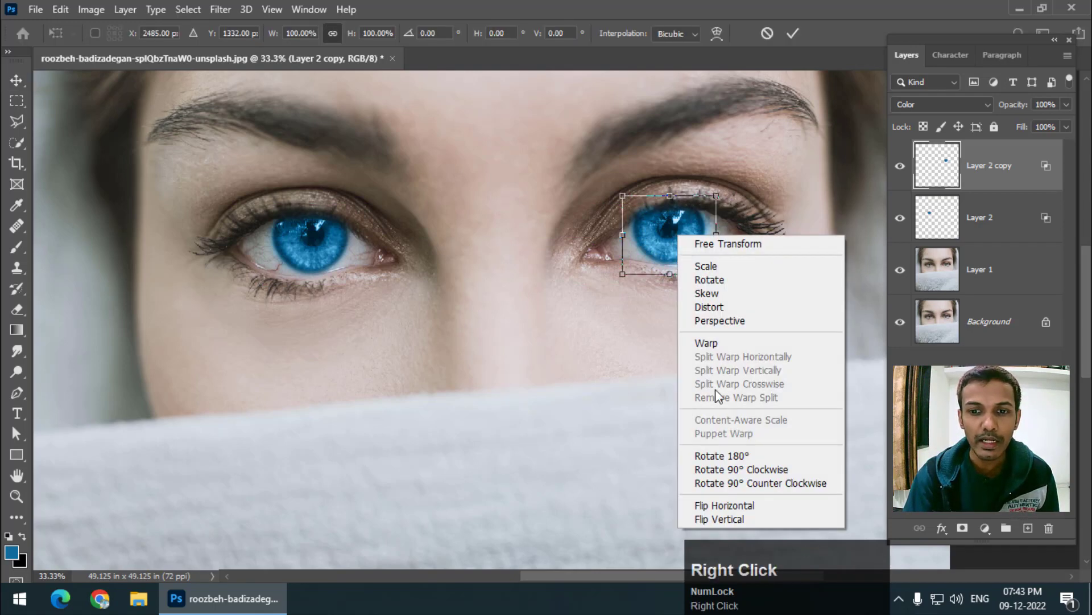
pyautogui.click(736, 505)
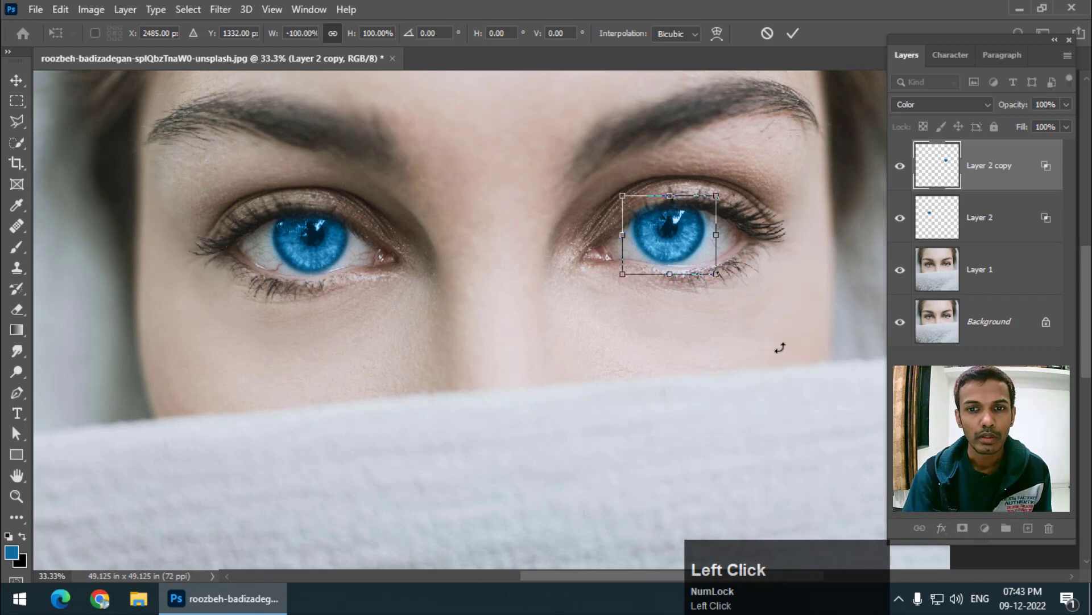
pyautogui.press('Right')
pyautogui.press('Right')
pyautogui.press('Right')
pyautogui.press('Right')
pyautogui.press('Right')
pyautogui.press('Right')
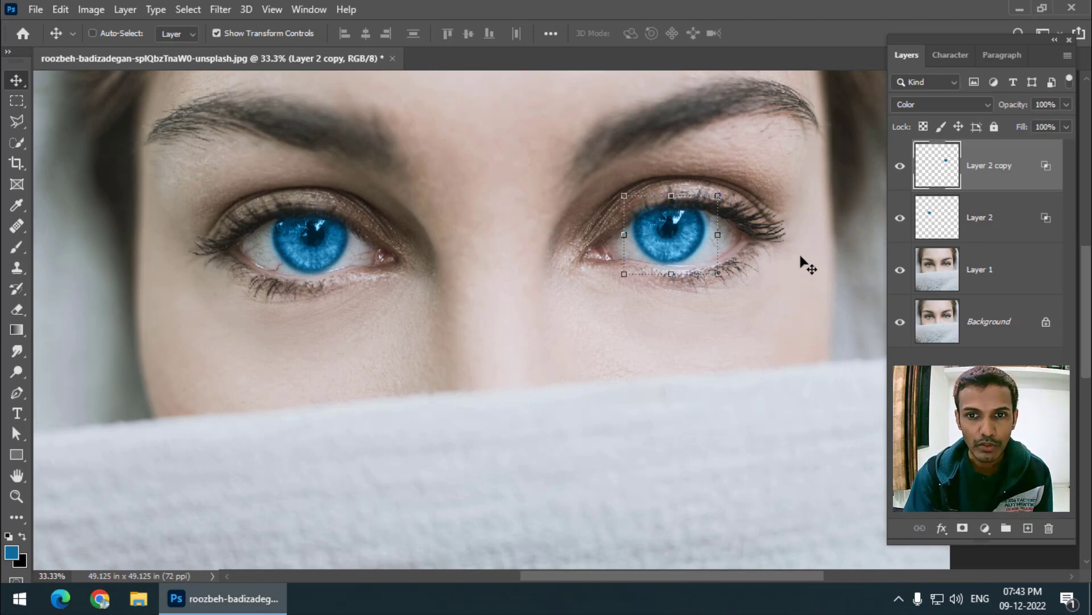
pyautogui.press('Down')
pyautogui.press('Down')
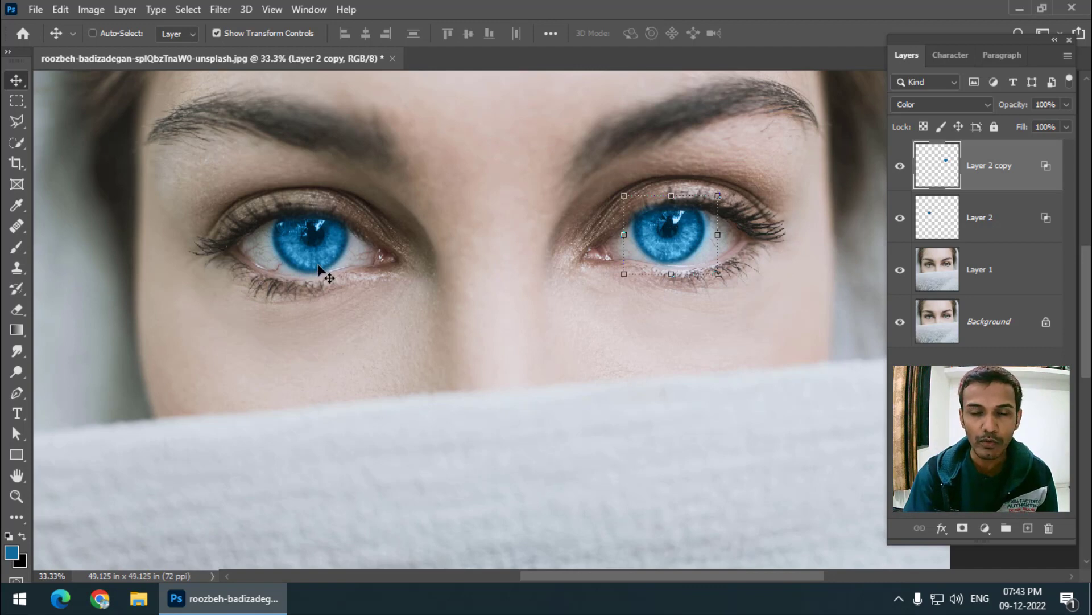
# Try masking the blue iris copy's edges with black brush strokes on a layer mask, and delete the mask.
pyautogui.click(963, 528)
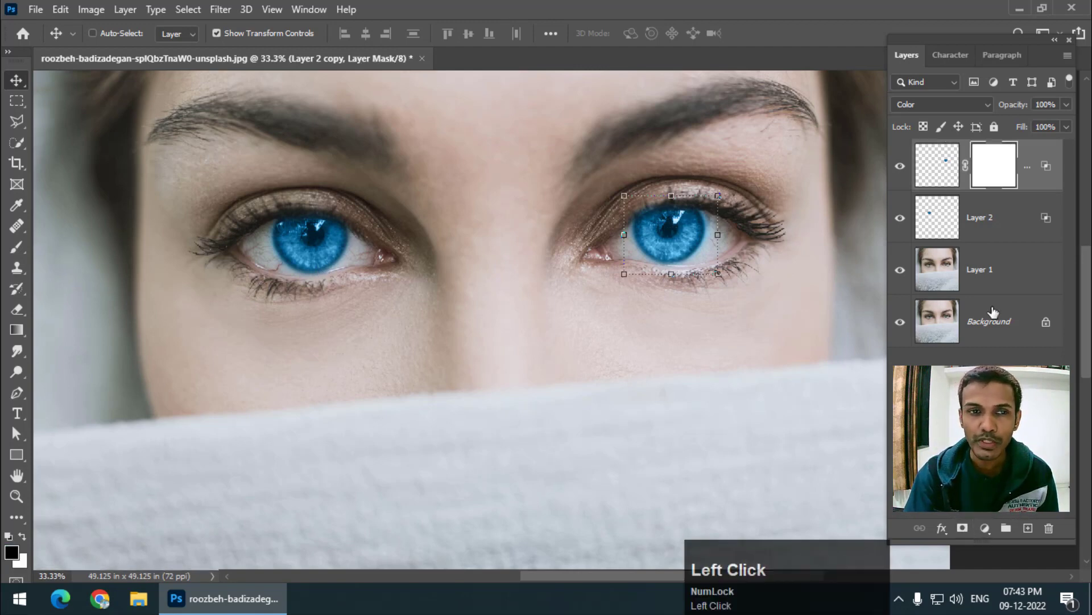
pyautogui.click(17, 247)
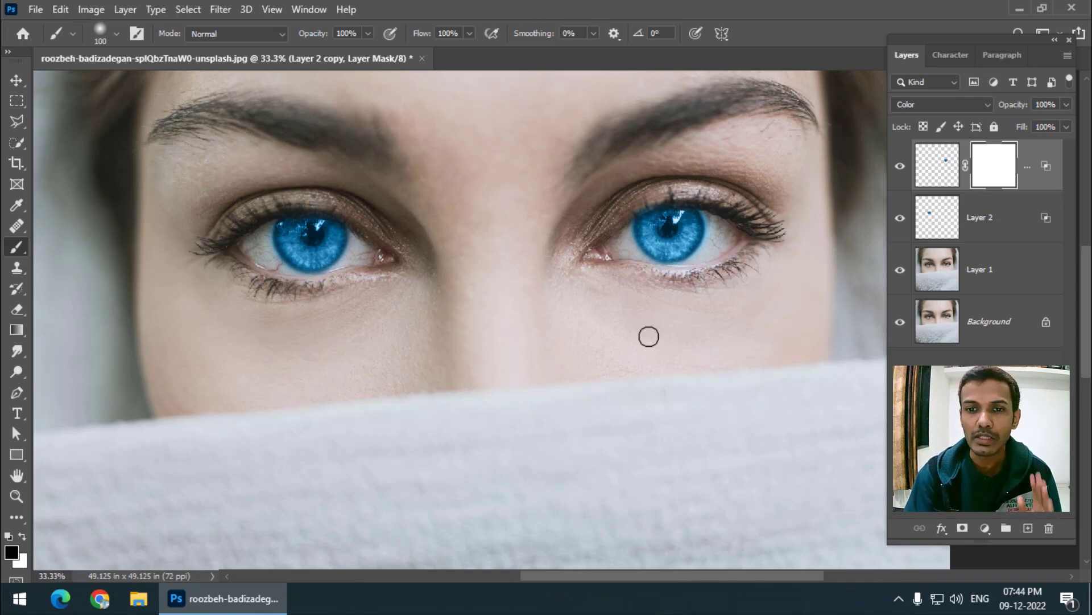
pyautogui.moveTo(703, 217)
pyautogui.mouseDown()
pyautogui.moveTo(704, 244)
pyautogui.moveTo(672, 257)
pyautogui.moveTo(718, 236)
pyautogui.moveTo(702, 210)
pyautogui.mouseUp()
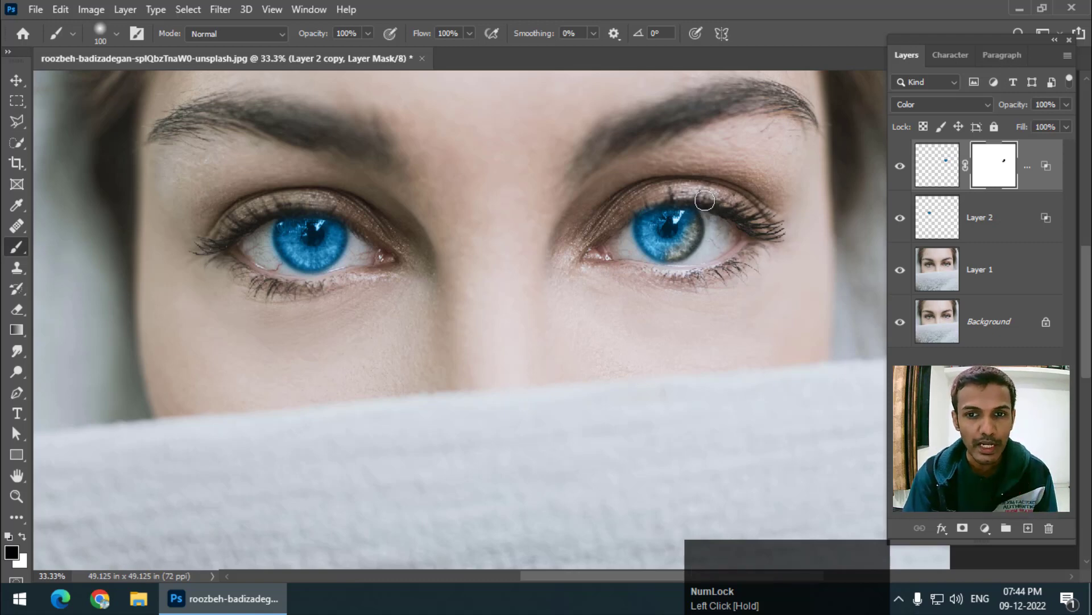
pyautogui.hotkey('ctrl', 'z')
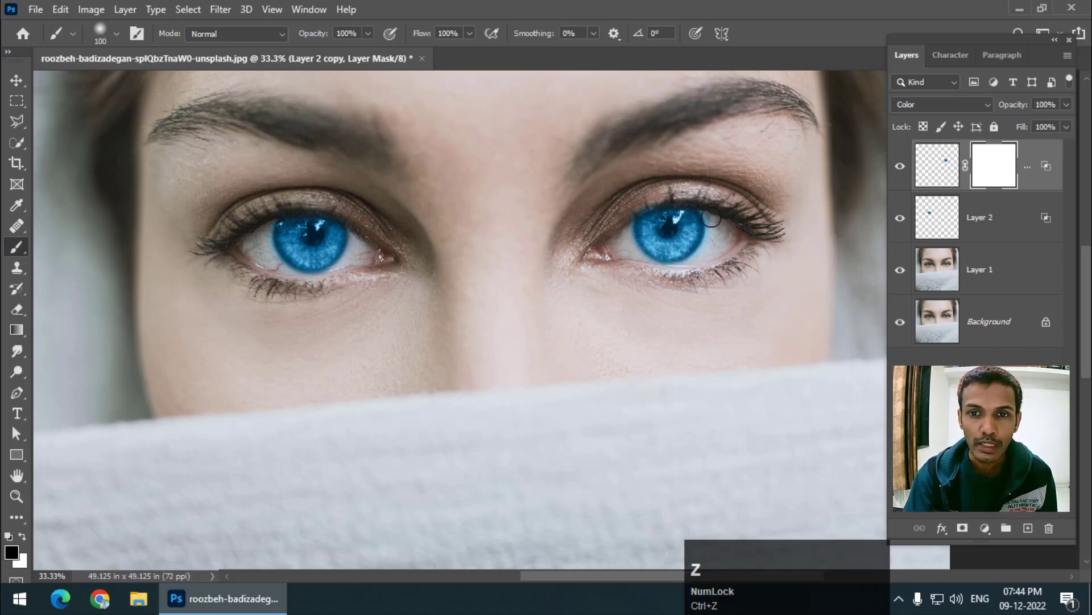
pyautogui.moveTo(708, 212); pyautogui.dragTo(715, 229)
pyautogui.moveTo(657, 189); pyautogui.dragTo(647, 191)
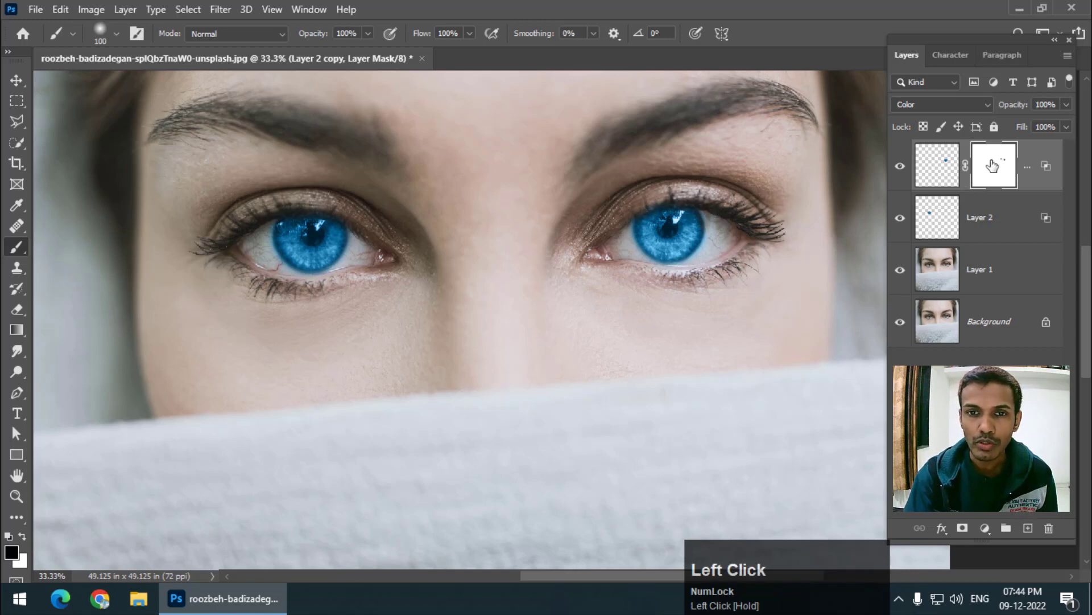
pyautogui.rightClick(993, 165)
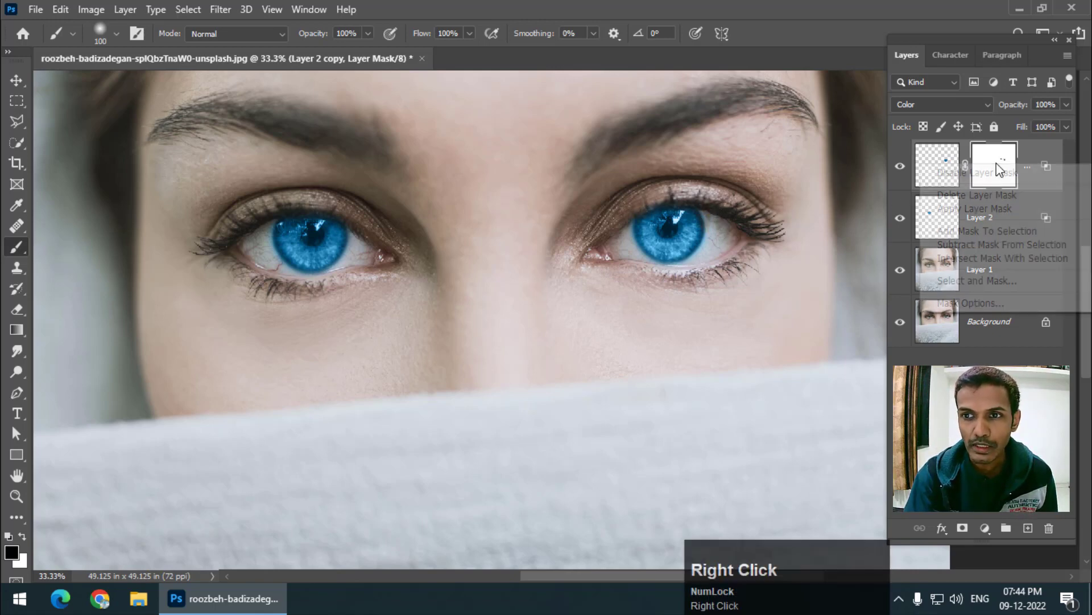
pyautogui.click(975, 196)
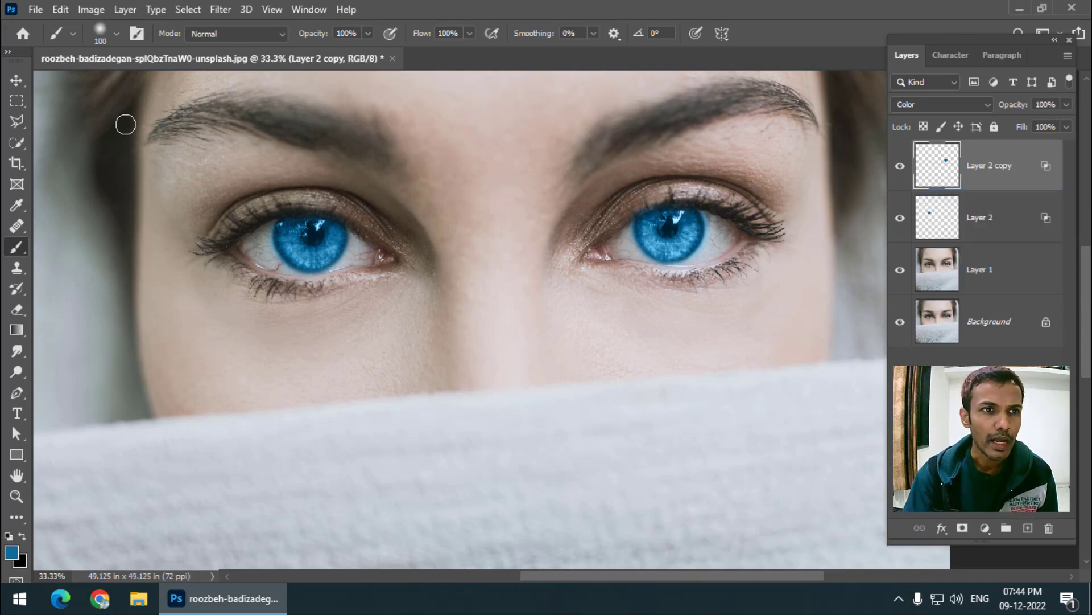
# Rename Layer 2 as Blue 1 and Layer 2 copy as Blue 2.
pyautogui.click(17, 81)
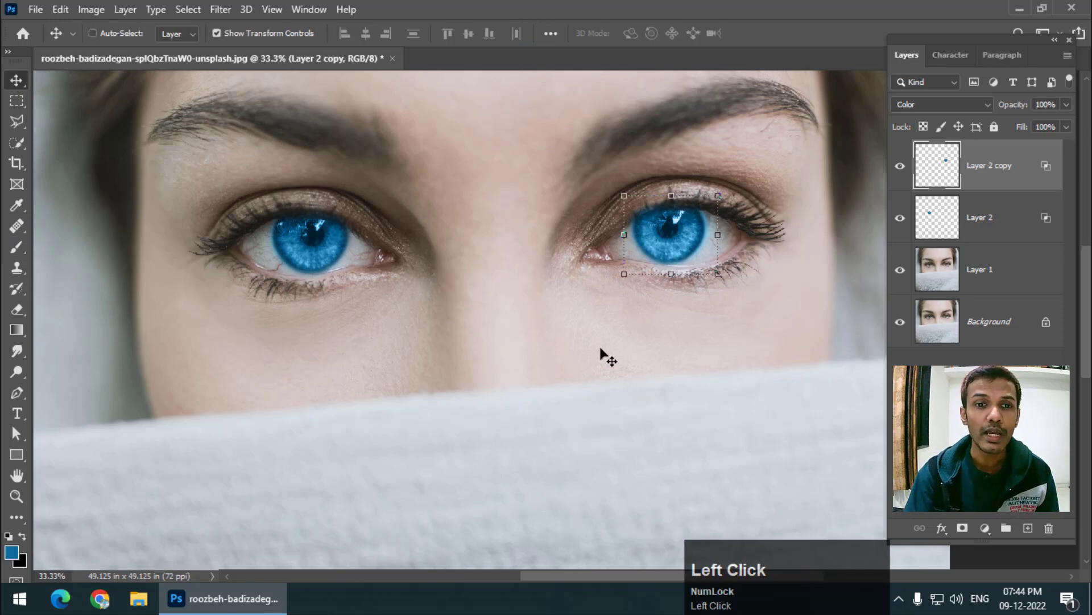
pyautogui.click(17, 101)
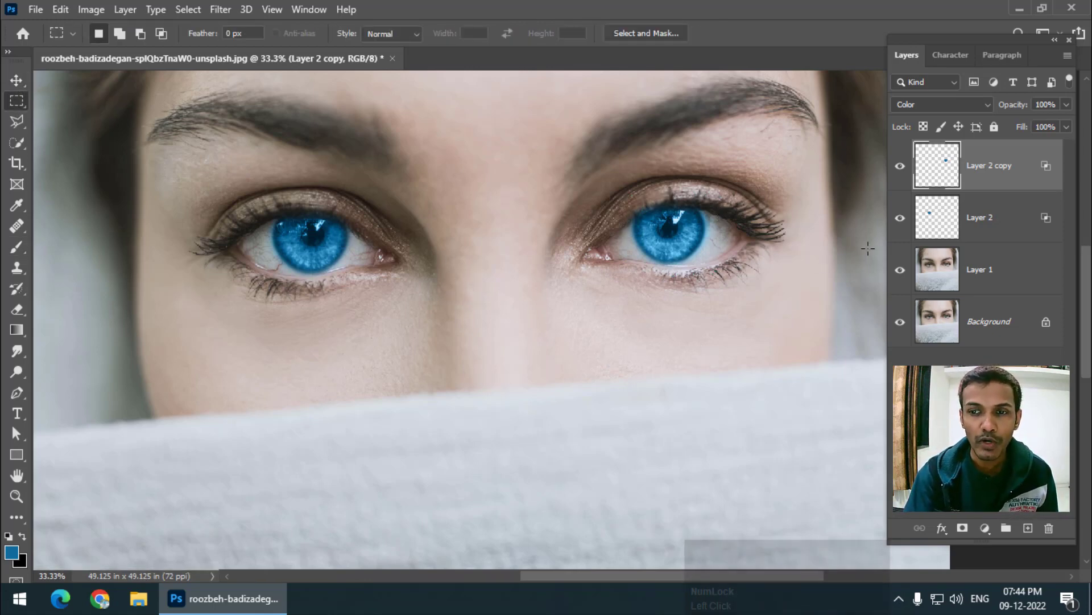
pyautogui.doubleClick(994, 220)
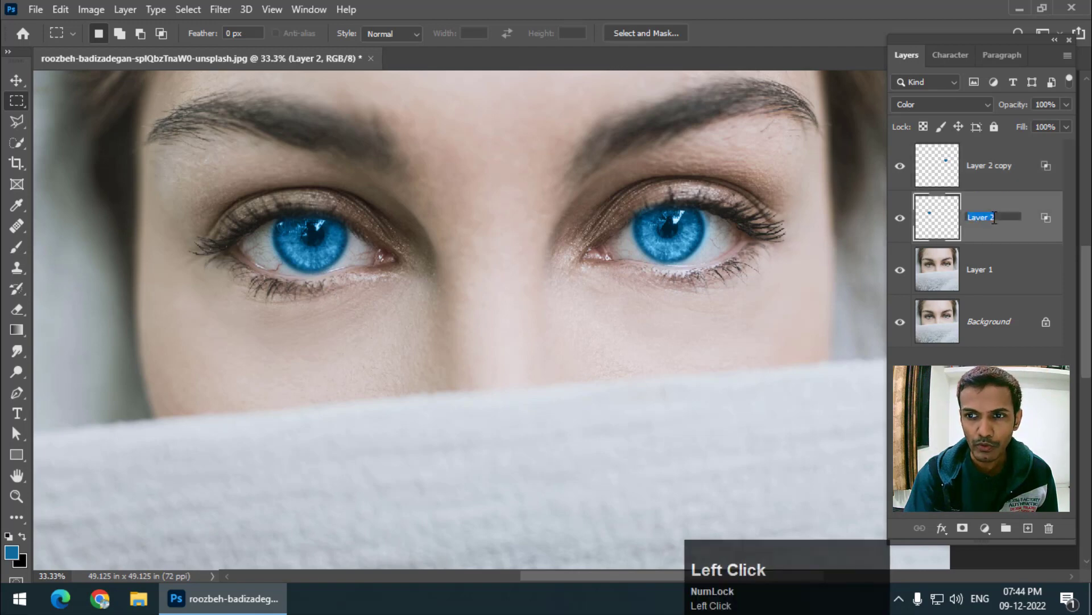
pyautogui.write('Blue 1')
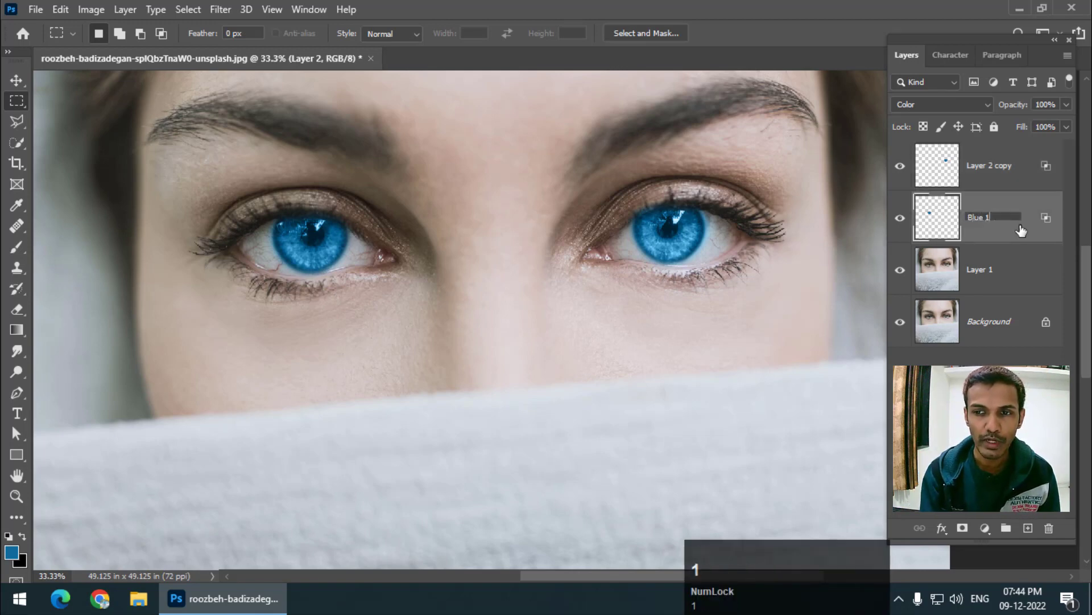
pyautogui.press('Return')
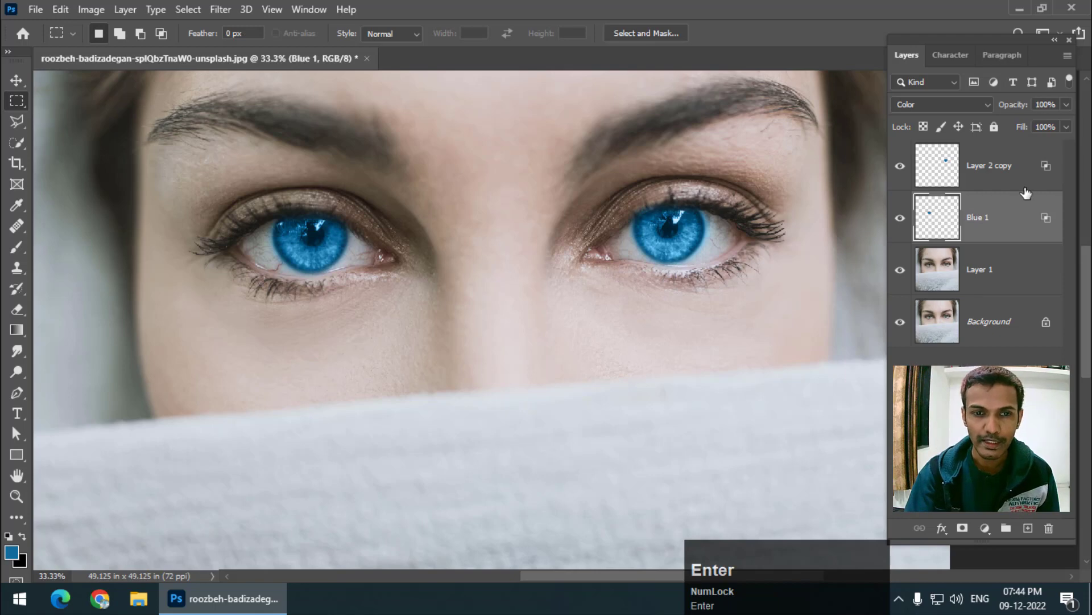
pyautogui.doubleClick(1007, 171)
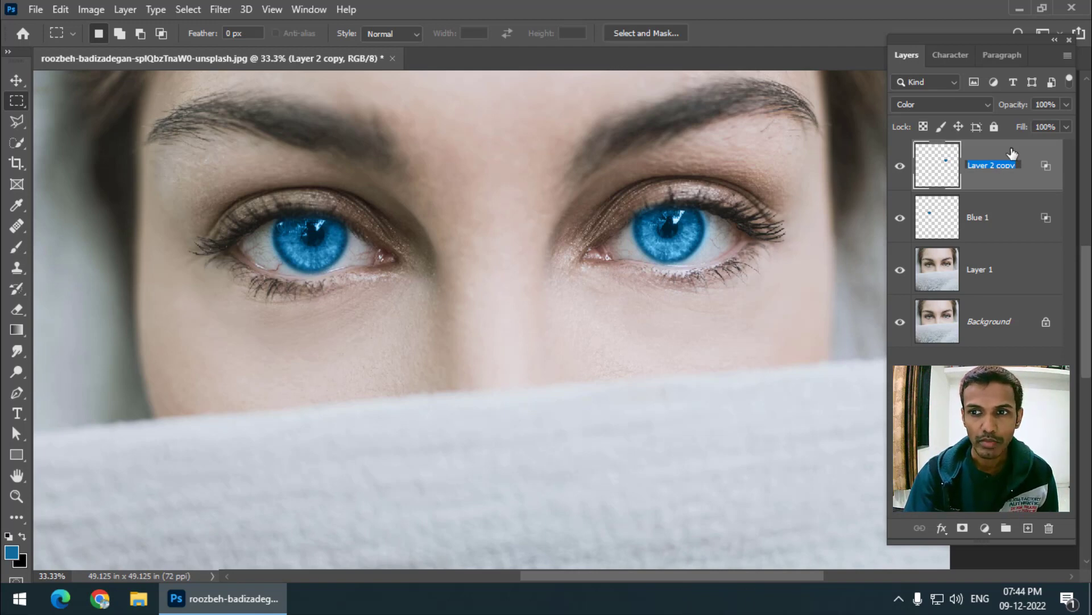
pyautogui.write('Blue 2')
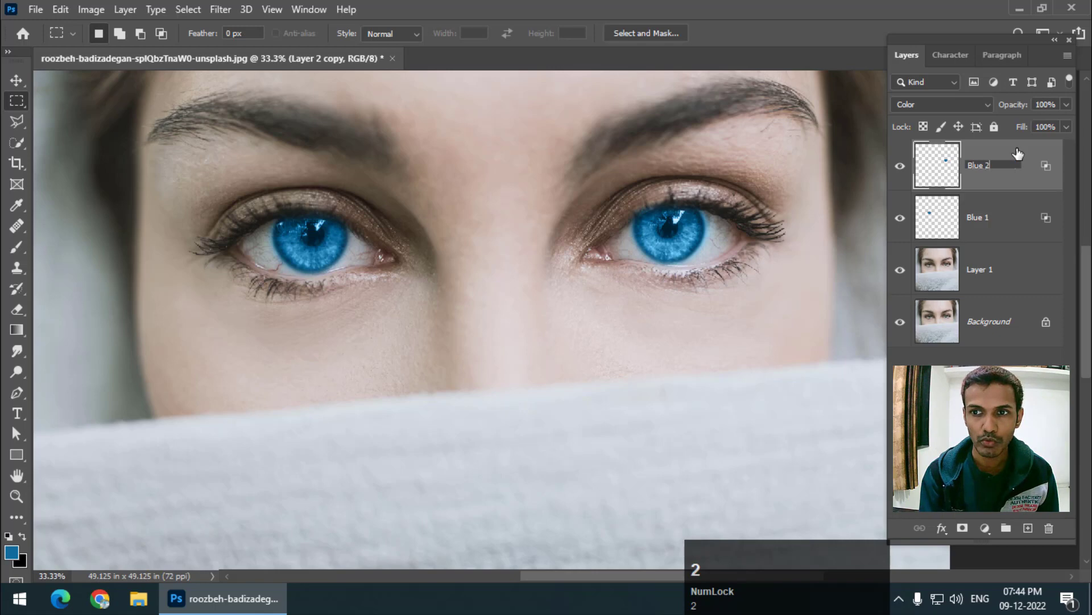
pyautogui.press('Return')
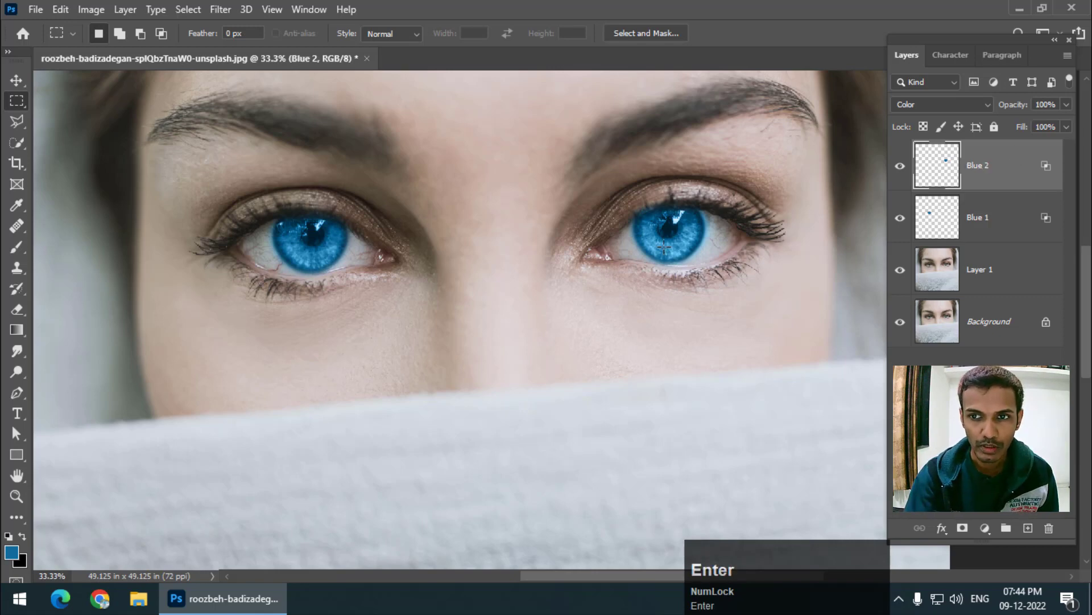
pyautogui.click(16, 80)
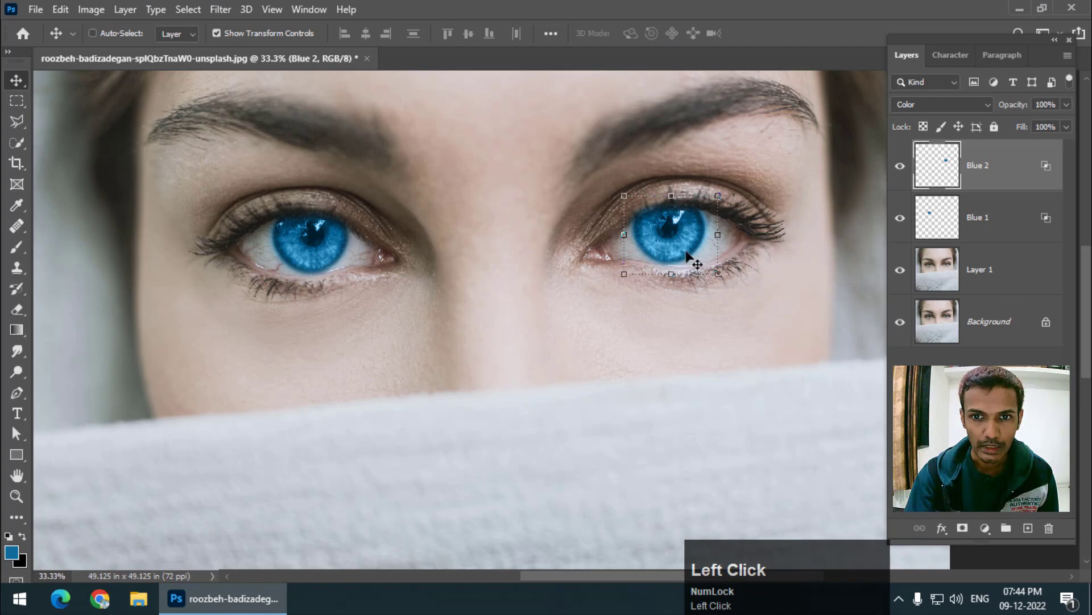
pyautogui.click(16, 101)
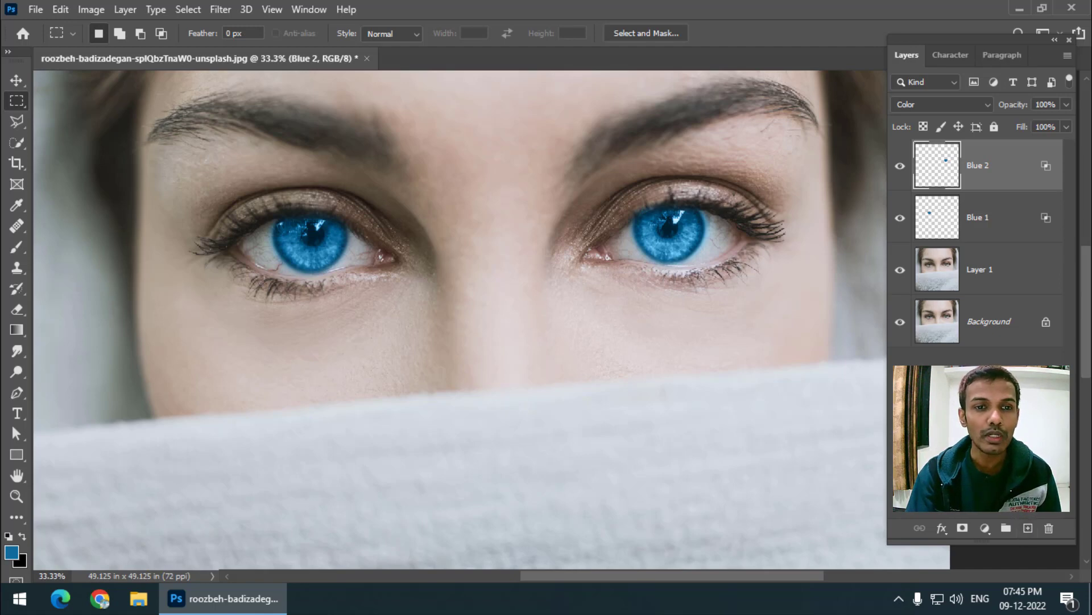
# Add a new layer above Blue 2 and set the Brush's foreground colour to a green with hue 93°.
pyautogui.click(1027, 534)
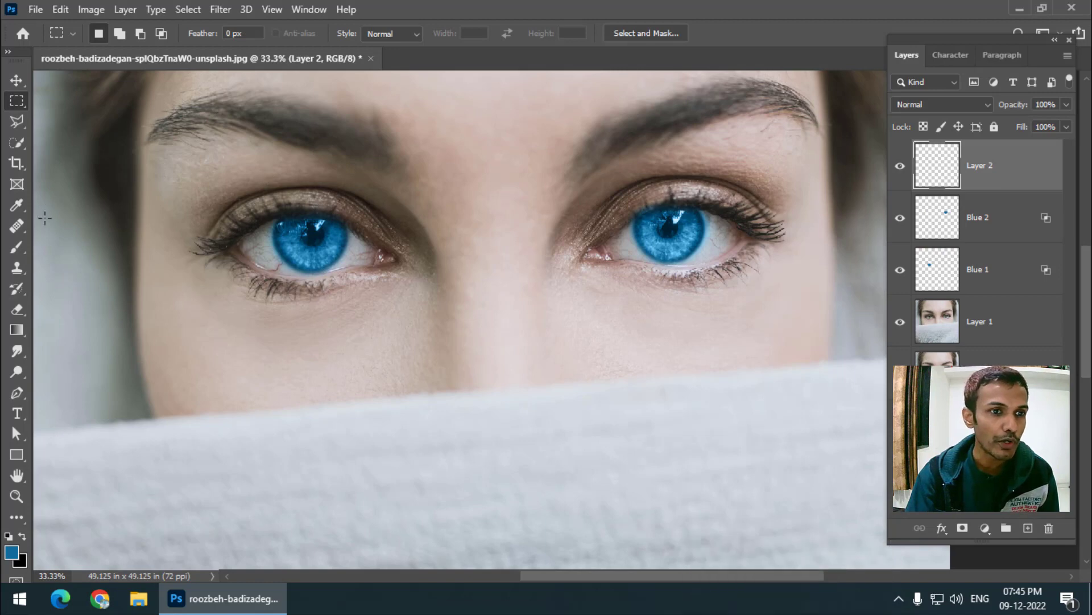
pyautogui.click(24, 248)
pyautogui.moveTo(24, 248); pyautogui.dragTo(74, 244)
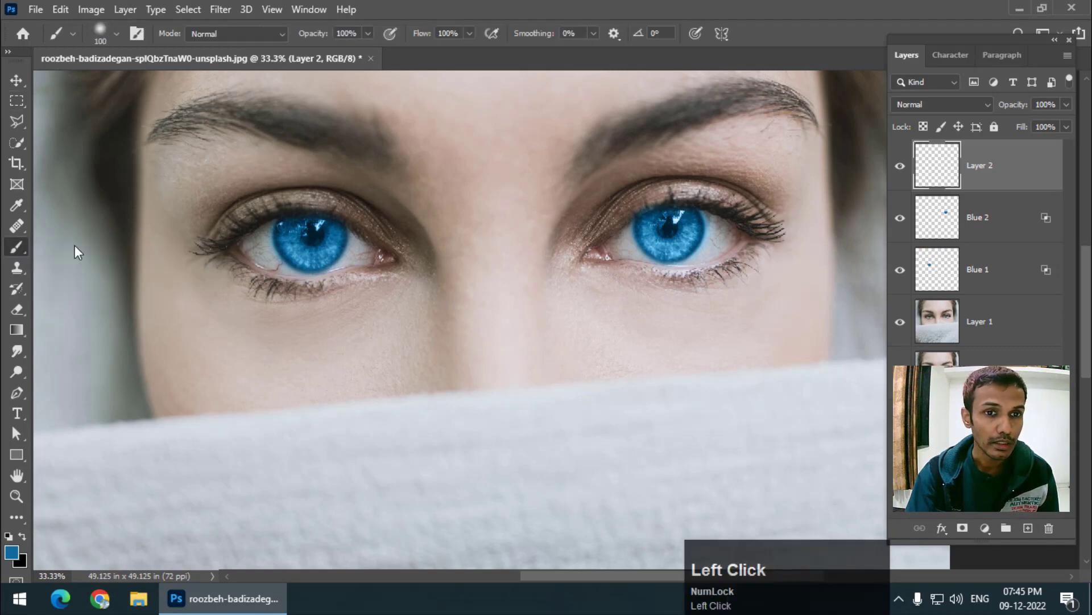
pyautogui.click(12, 556)
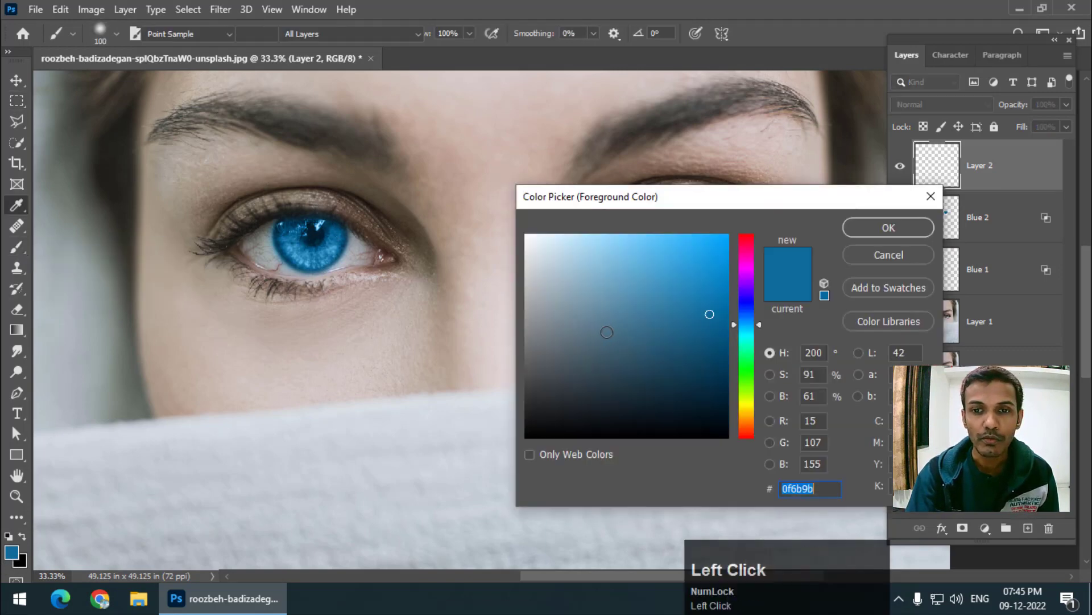
pyautogui.moveTo(746, 385); pyautogui.dragTo(746, 351)
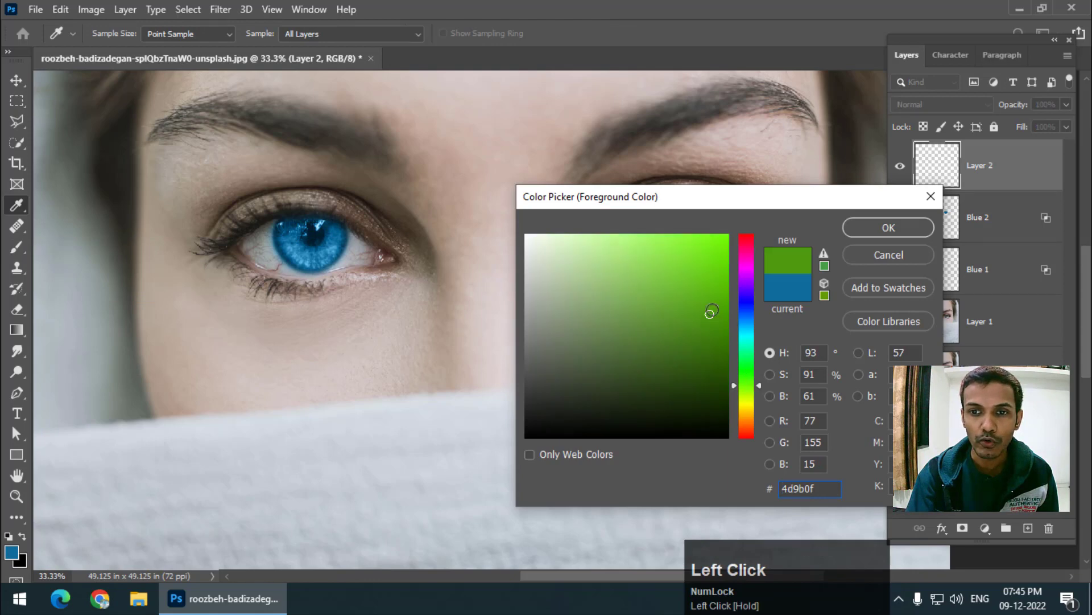
pyautogui.moveTo(709, 311); pyautogui.dragTo(708, 296)
pyautogui.click(876, 232)
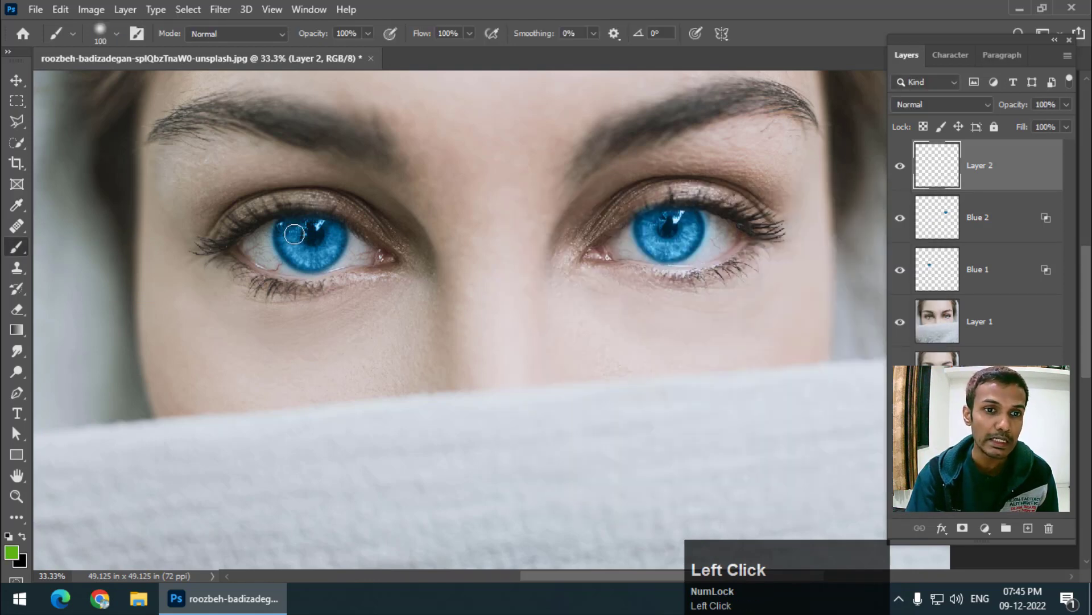
# Paint green over the iris of the eye on the image's left and set the new layer's blend mode to Color.
pyautogui.moveTo(285, 227)
pyautogui.mouseDown()
pyautogui.moveTo(317, 261)
pyautogui.moveTo(338, 245)
pyautogui.moveTo(330, 230)
pyautogui.moveTo(307, 235)
pyautogui.moveTo(313, 245)
pyautogui.moveTo(324, 233)
pyautogui.moveTo(285, 234)
pyautogui.mouseUp()
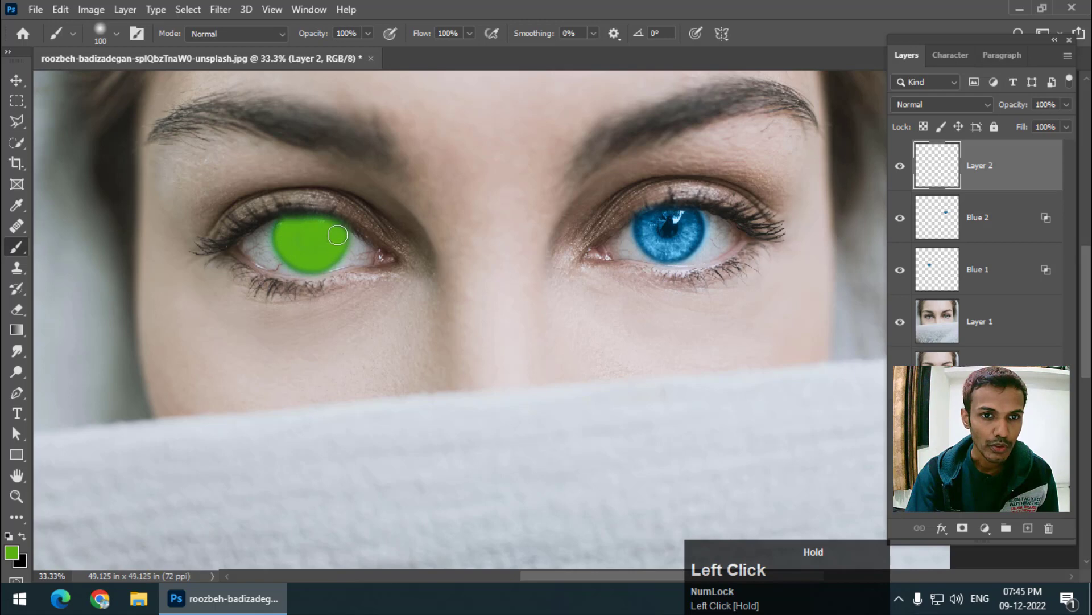
pyautogui.moveTo(337, 235)
pyautogui.mouseDown()
pyautogui.moveTo(285, 226)
pyautogui.moveTo(295, 256)
pyautogui.moveTo(327, 254)
pyautogui.moveTo(327, 228)
pyautogui.mouseUp()
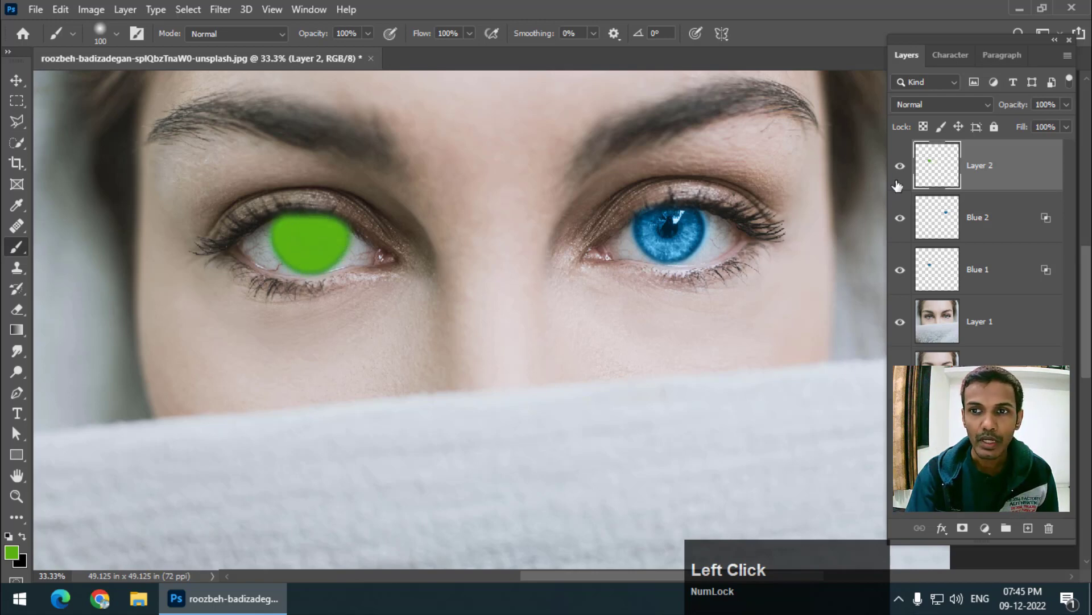
pyautogui.click(947, 100)
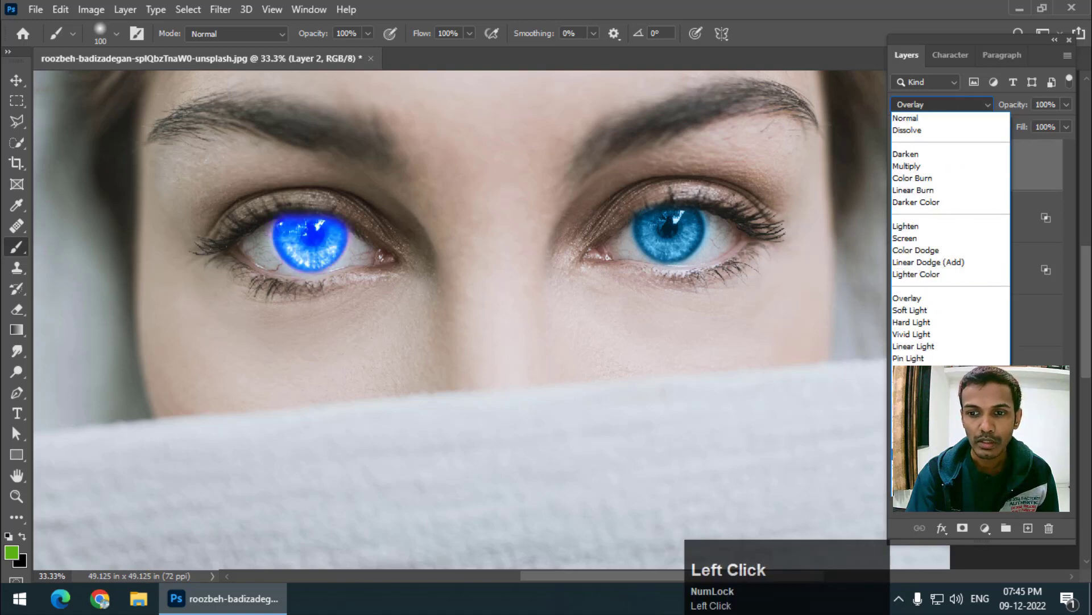
pyautogui.click(910, 477)
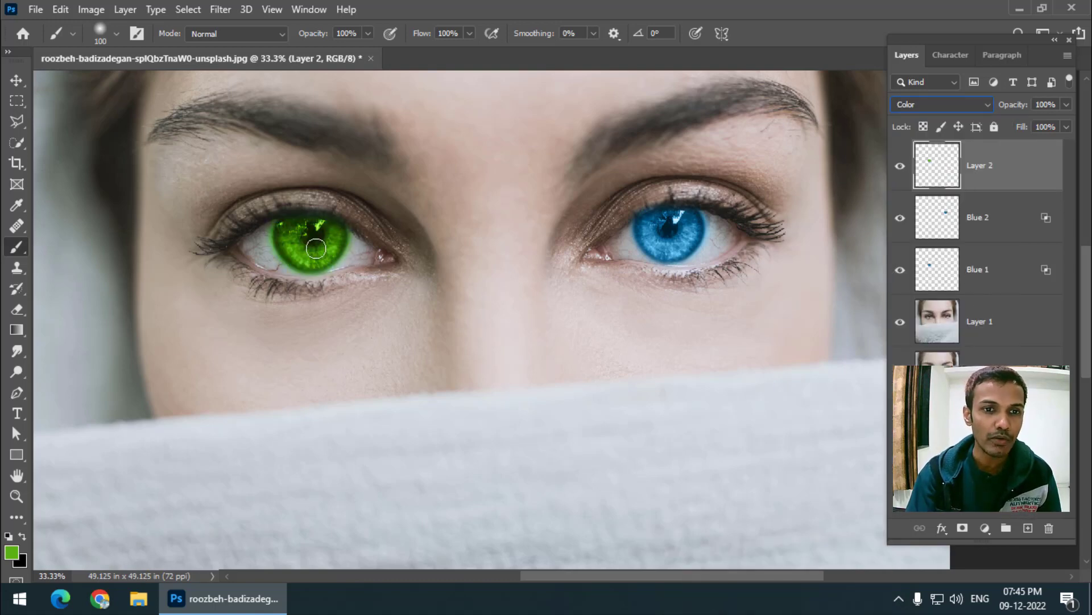
# Compare the eye with the green layer hidden and shown, and hide the Blue 1 layer.
pyautogui.click(900, 165)
pyautogui.click(901, 170)
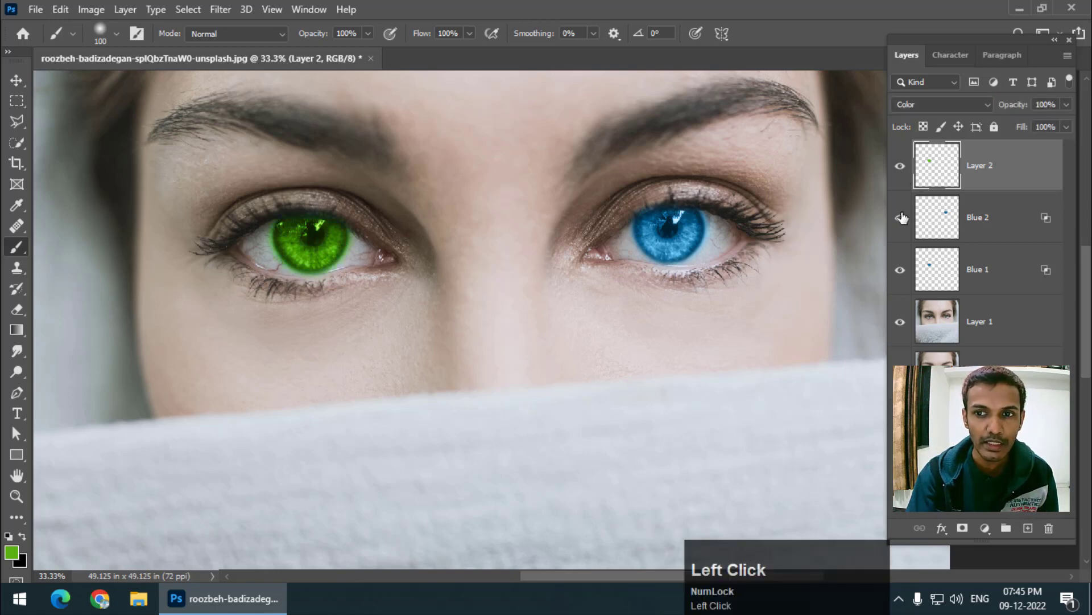
pyautogui.click(902, 279)
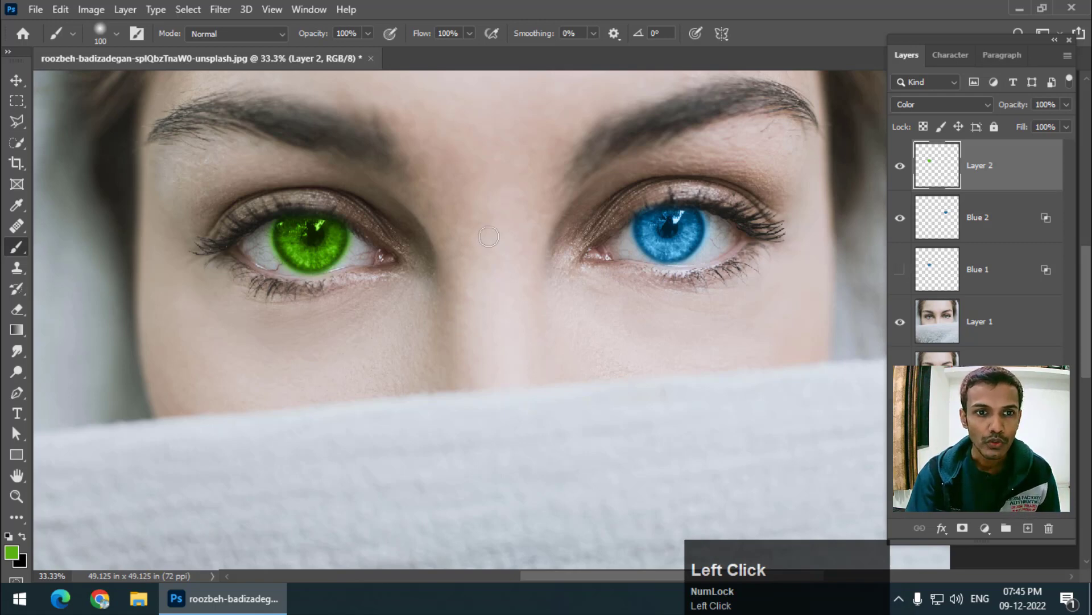
# Open the Blending Options of the green Layer 2 and set Blend If to the Green channel.
pyautogui.click(958, 40)
pyautogui.rightClick(1049, 147)
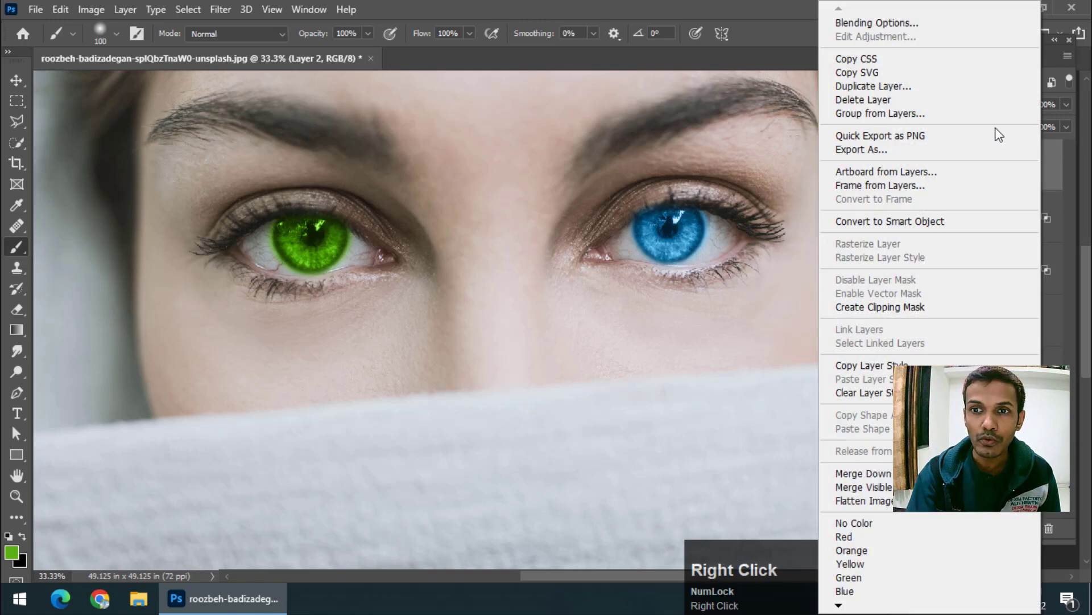
pyautogui.click(865, 24)
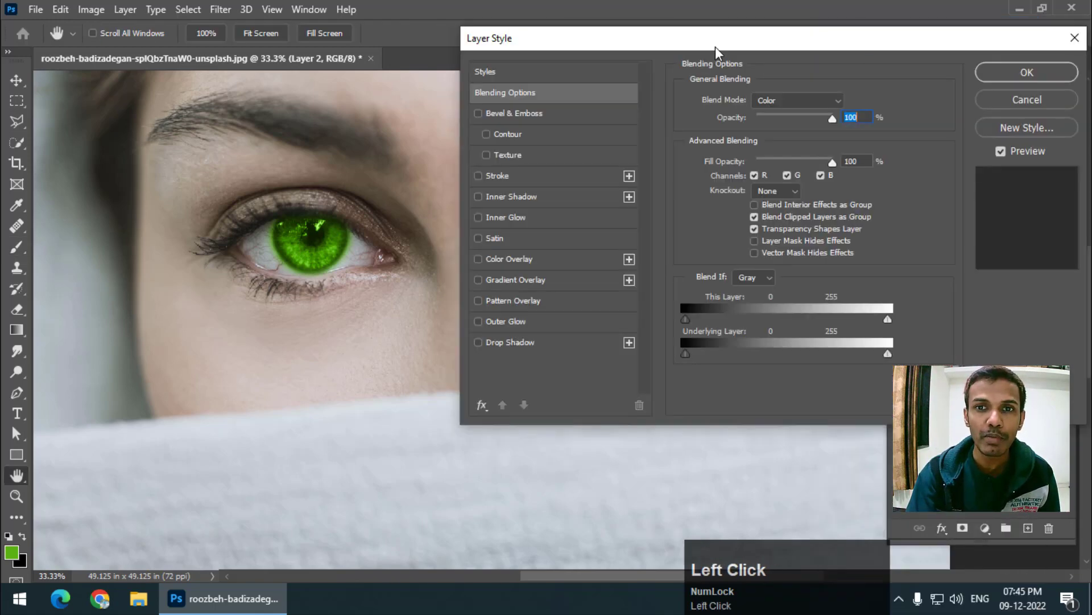
pyautogui.moveTo(715, 46); pyautogui.dragTo(757, 45)
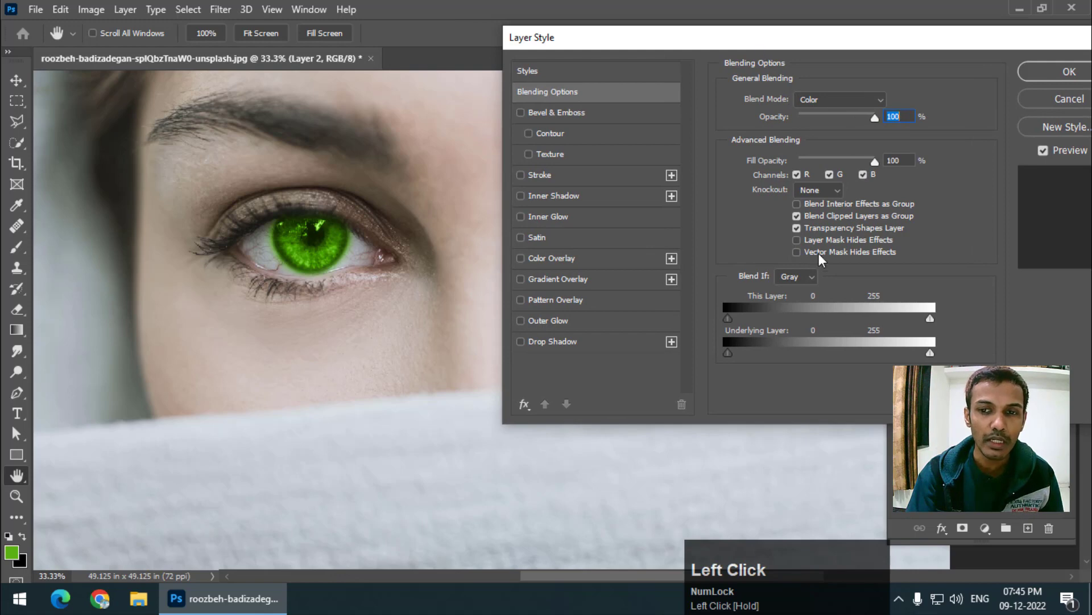
pyautogui.click(810, 277)
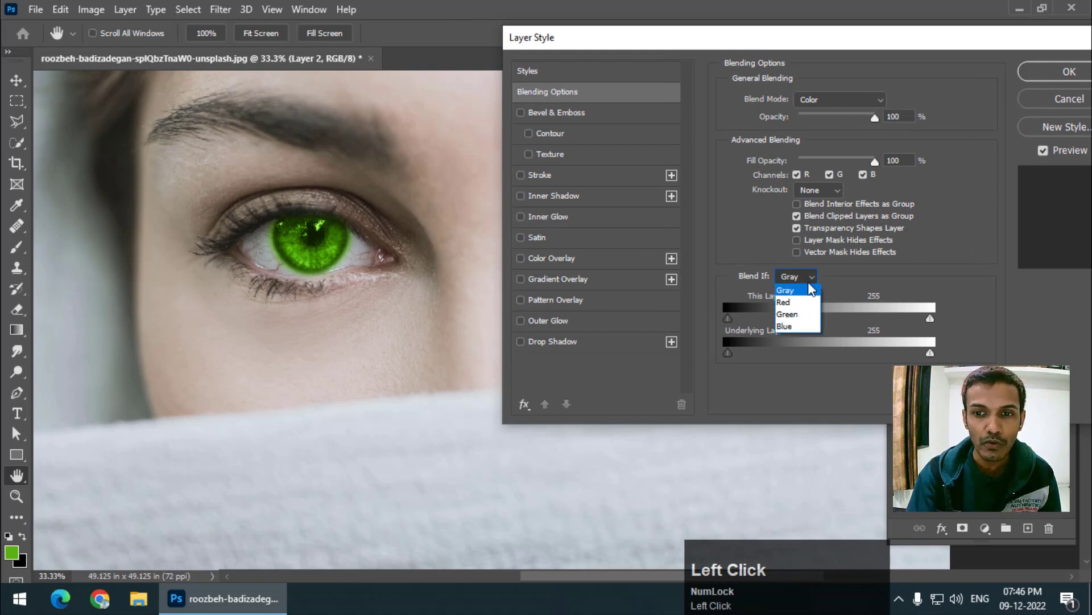
pyautogui.click(793, 314)
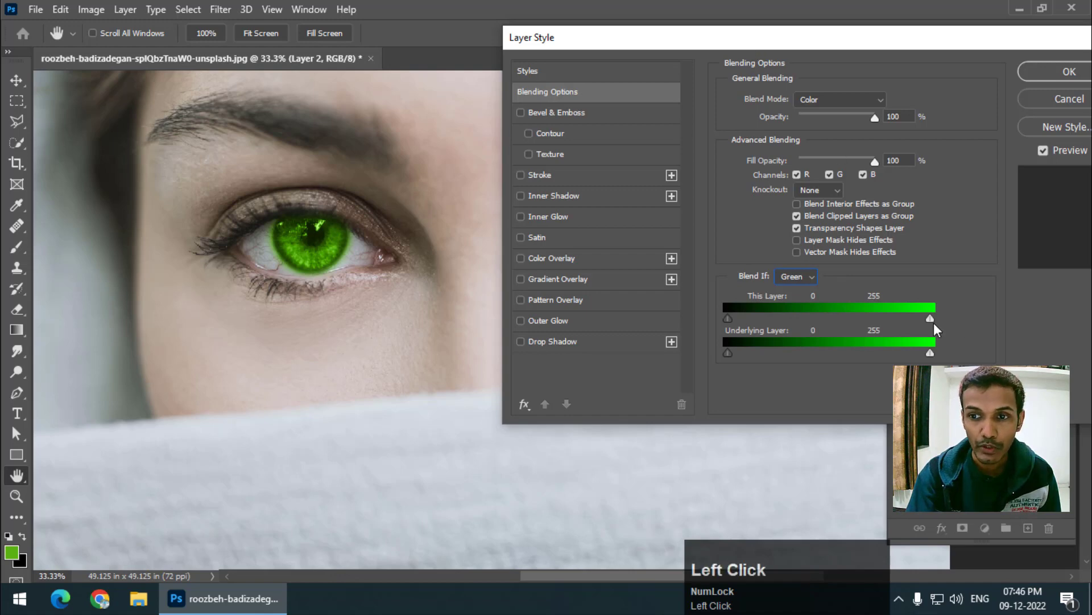
# Split Layer 2's Green-channel Blend If highlight slider for This Layer, with its lower half at 148, and apply the layer style.
pyautogui.moveTo(932, 319); pyautogui.dragTo(881, 317)
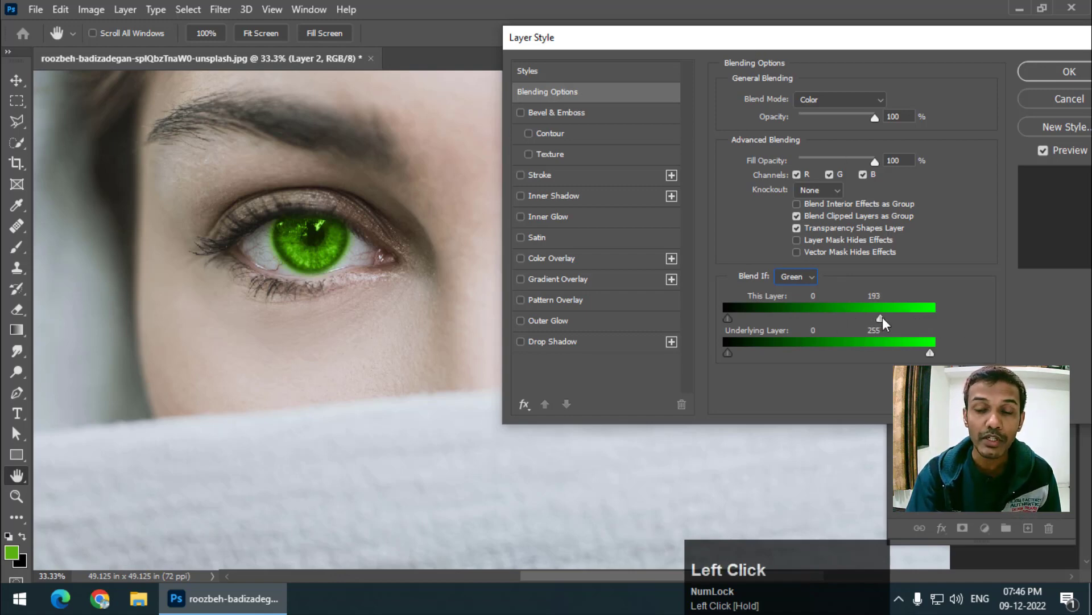
pyautogui.press('alt')
pyautogui.moveTo(883, 320); pyautogui.dragTo(852, 320)
pyautogui.moveTo(884, 319); pyautogui.dragTo(845, 319)
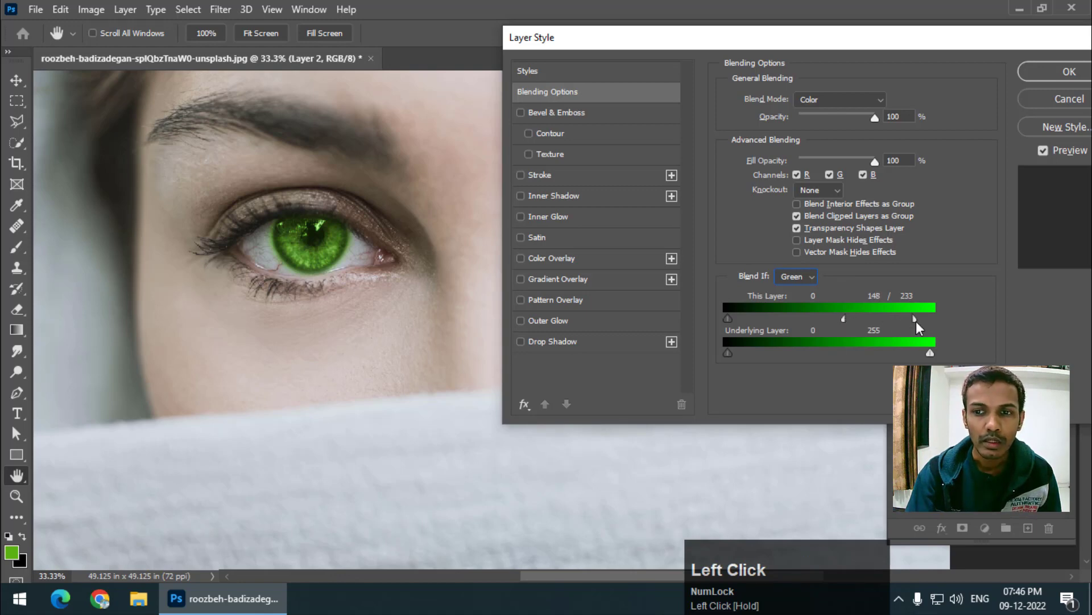
pyautogui.moveTo(916, 320); pyautogui.dragTo(857, 322)
pyautogui.click(1053, 79)
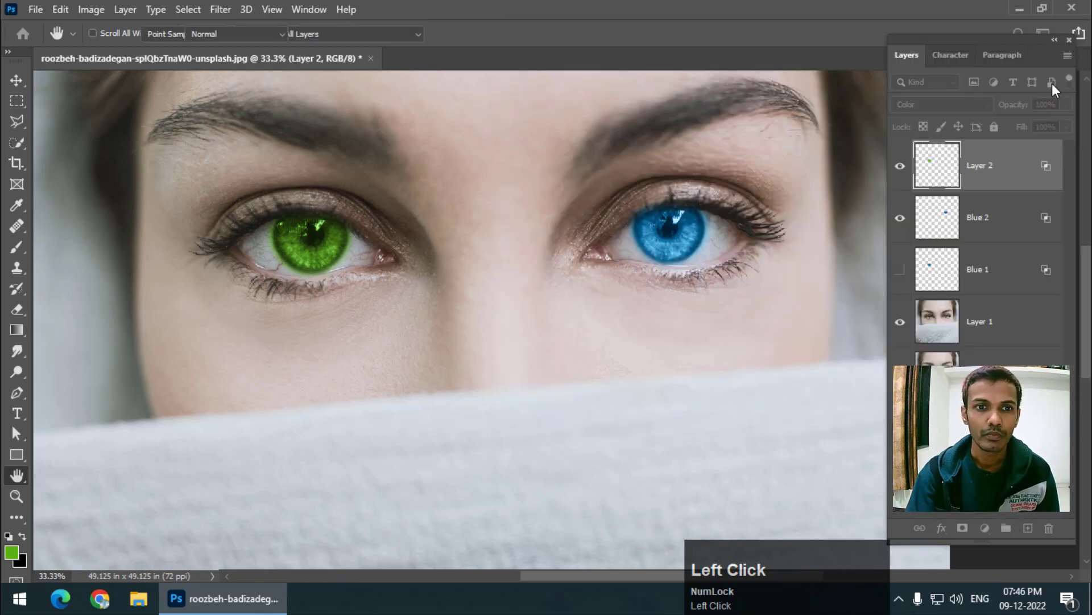
# Hide the Blue 2 layer and place a duplicate of the green Layer 2 over the iris on the image's right.
pyautogui.press('b')
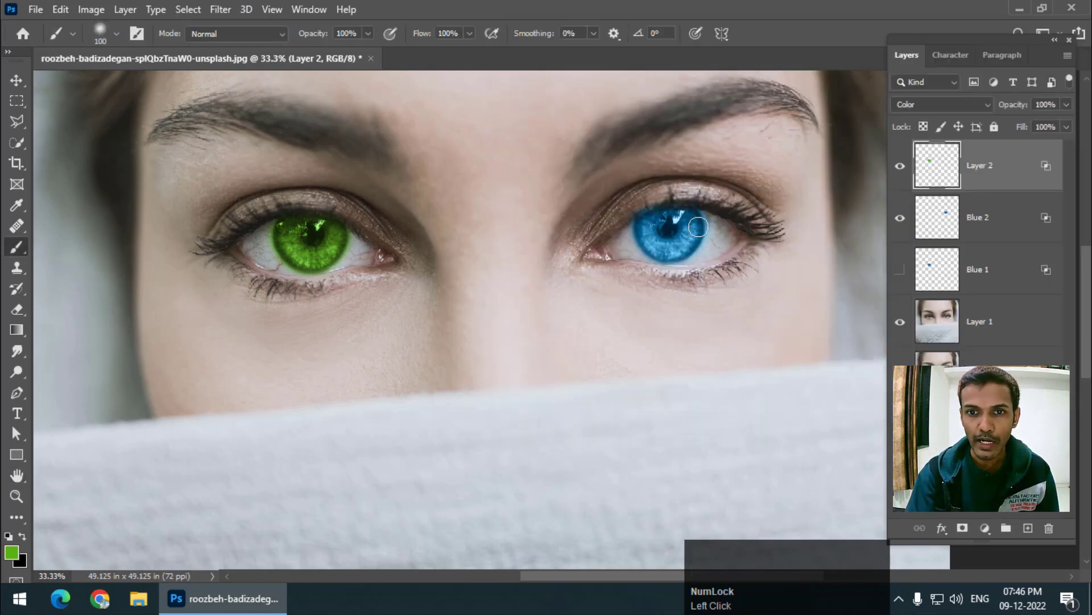
pyautogui.click(900, 218)
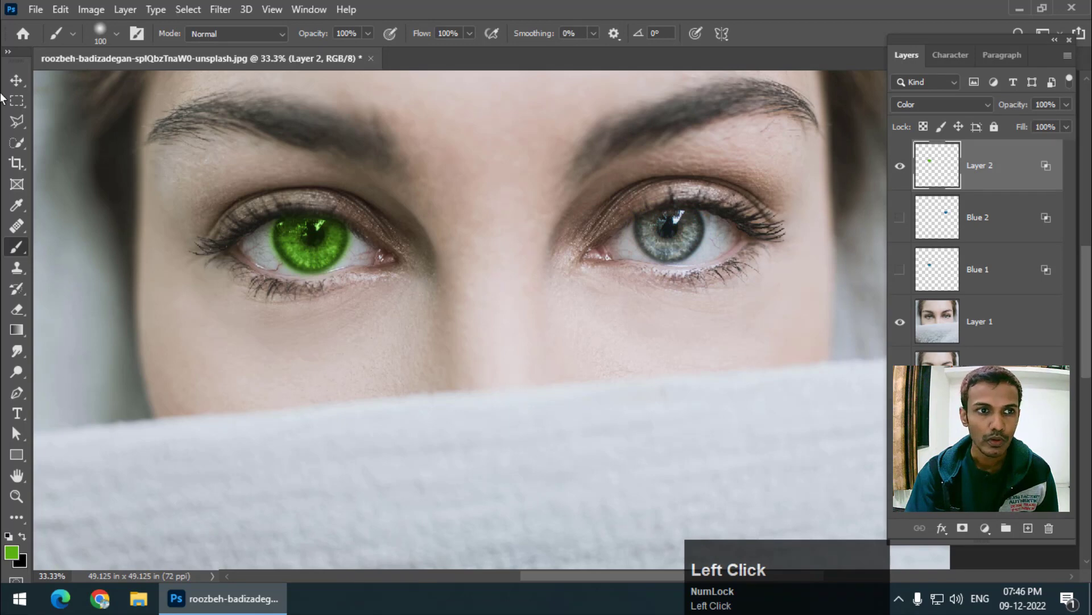
pyautogui.click(17, 80)
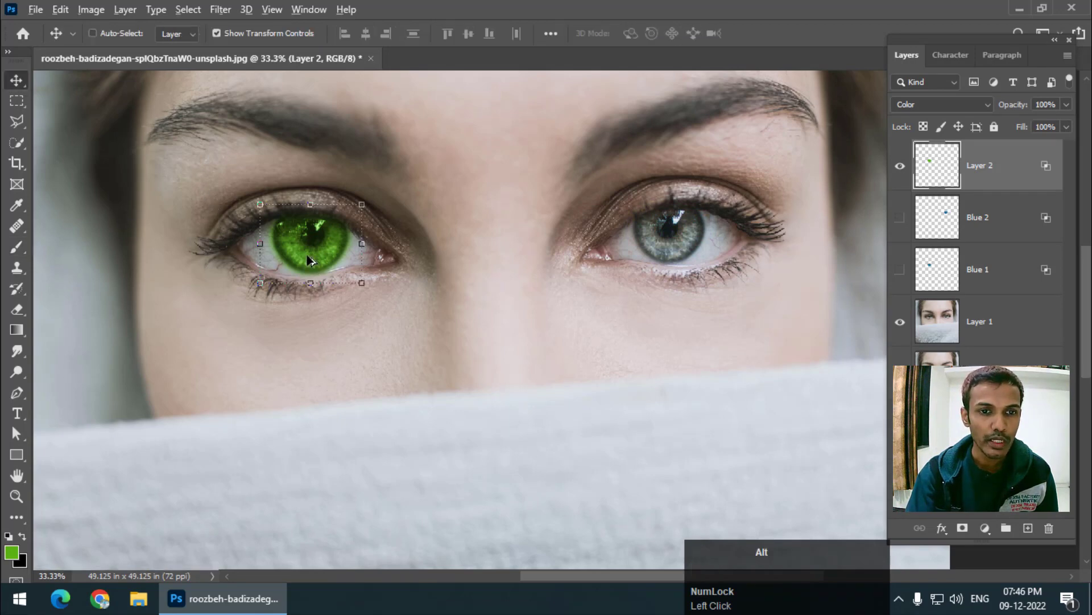
pyautogui.moveTo(307, 255); pyautogui.dragTo(676, 238)
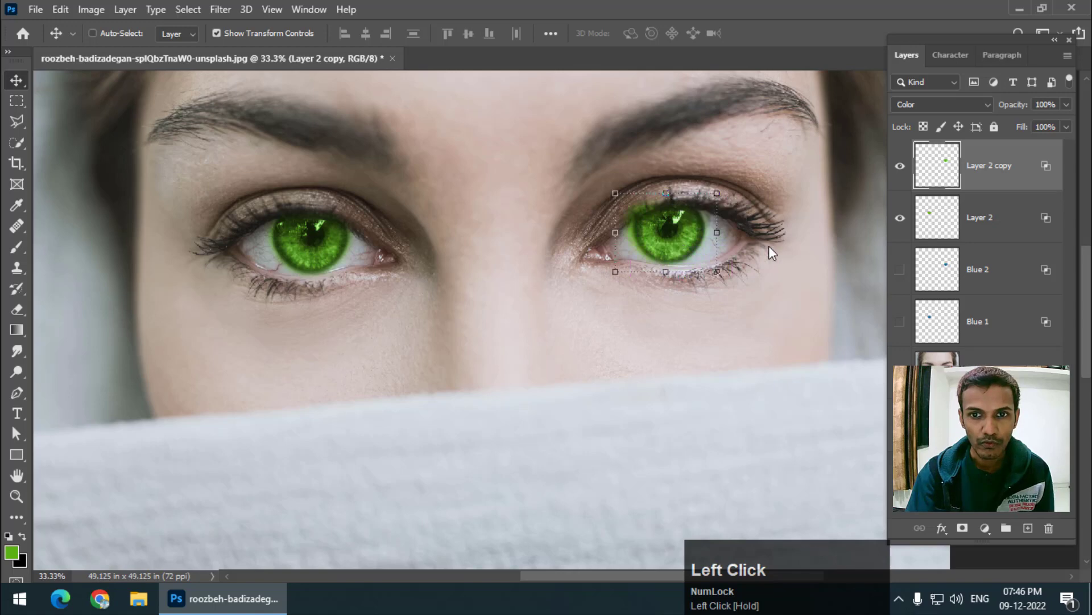
pyautogui.press('Right')
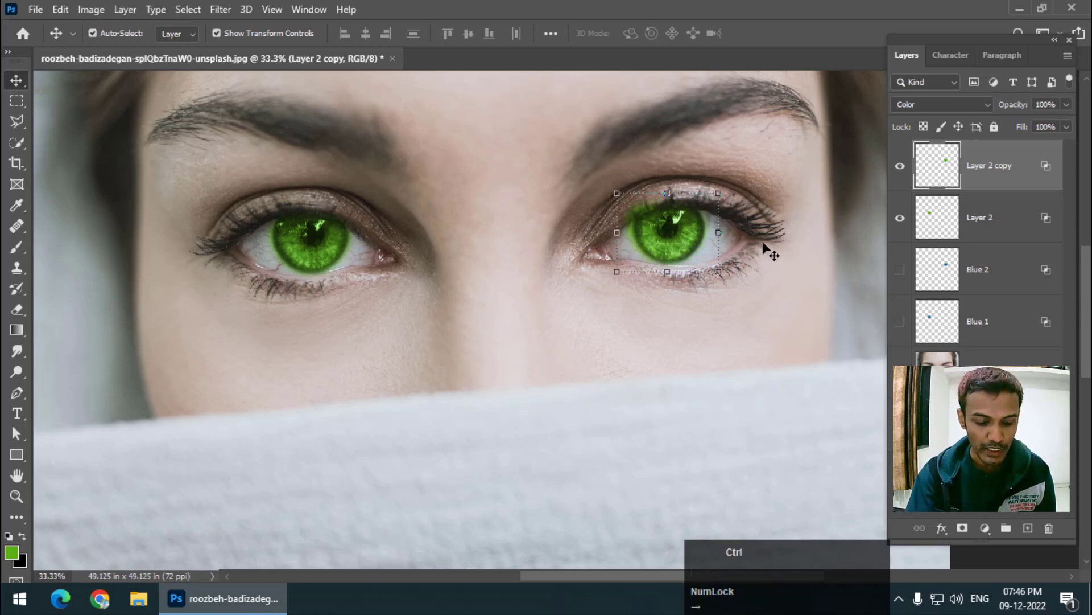
# Flip the duplicated green layer horizontally and nudge it down to fit the iris.
pyautogui.hotkey('ctrl', 't')
pyautogui.rightClick(688, 214)
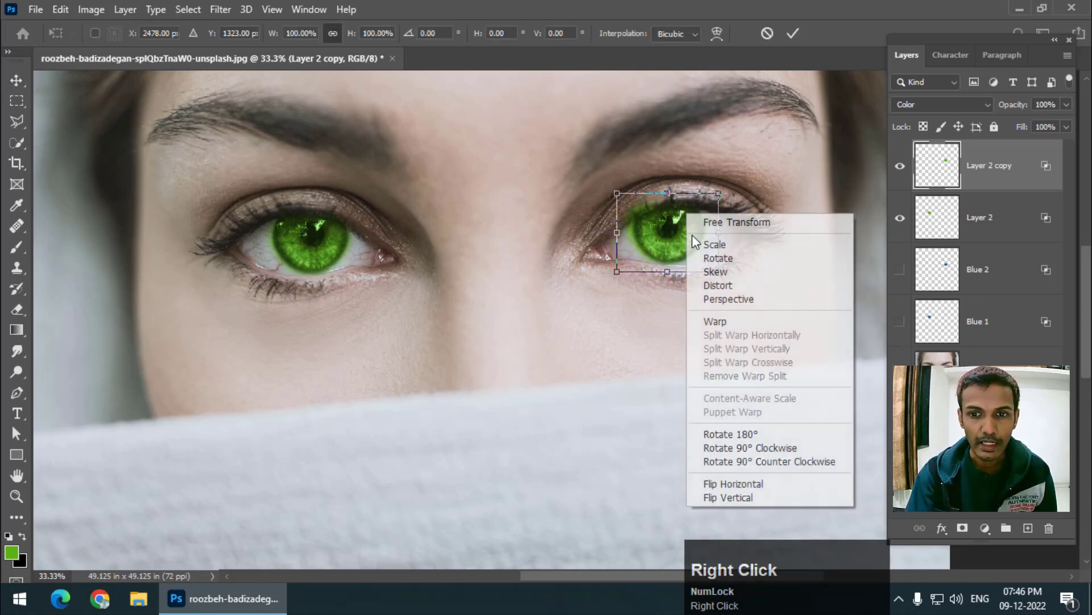
pyautogui.click(733, 485)
pyautogui.press('Return')
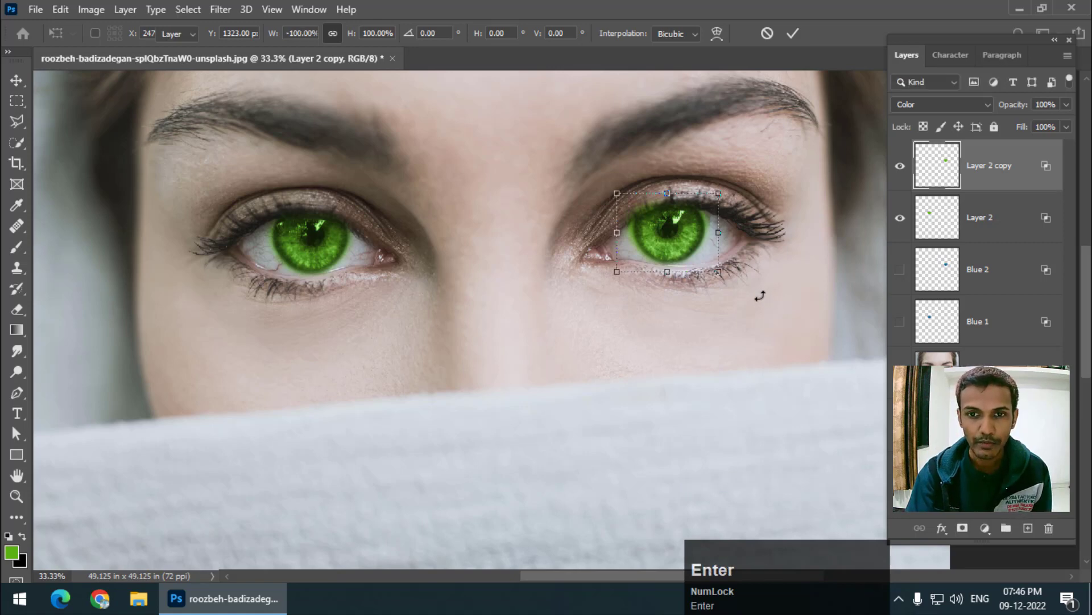
pyautogui.press('Down')
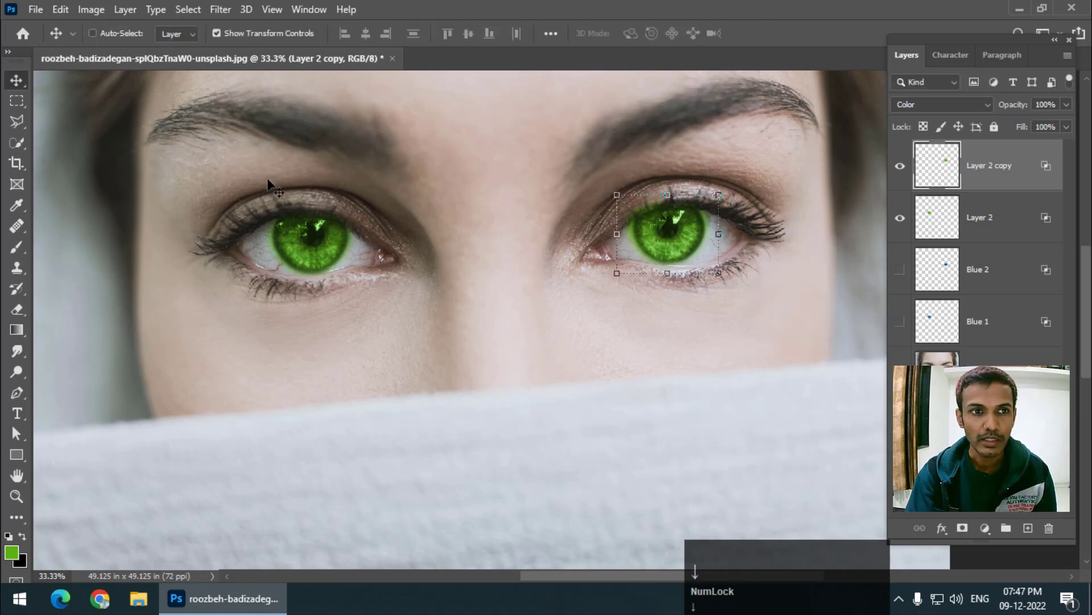
# Try masking out the green spill beside the iris on Layer 2 copy and delete the layer mask.
pyautogui.click(18, 103)
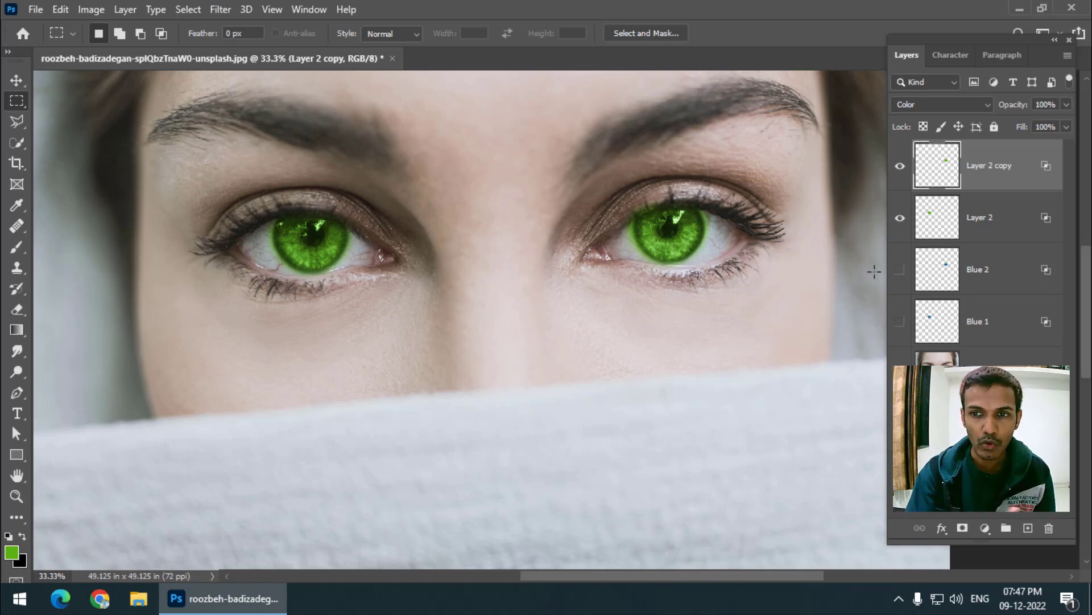
pyautogui.click(967, 529)
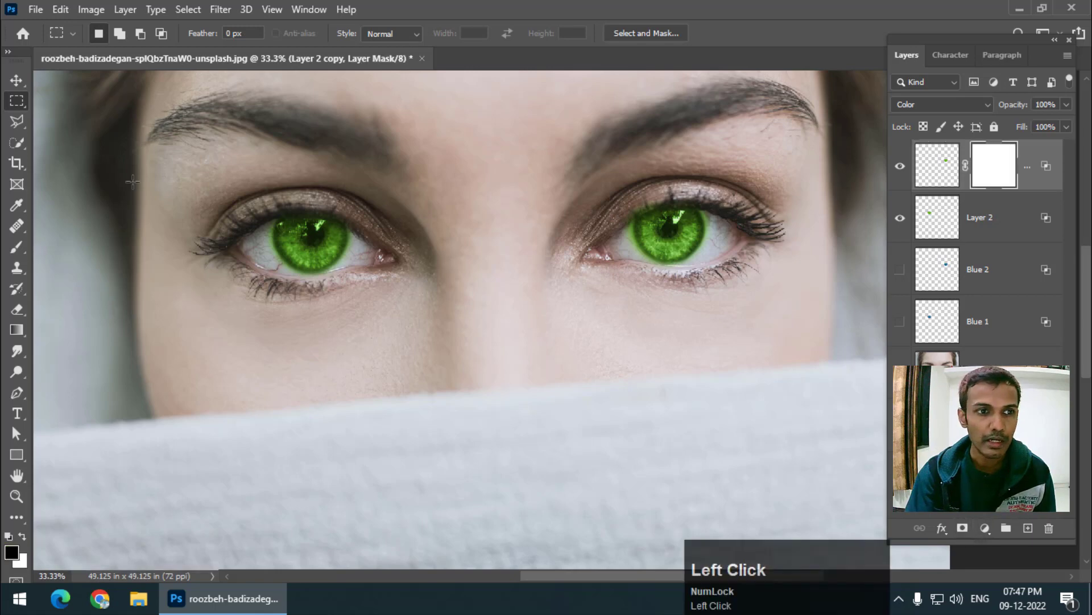
pyautogui.click(17, 248)
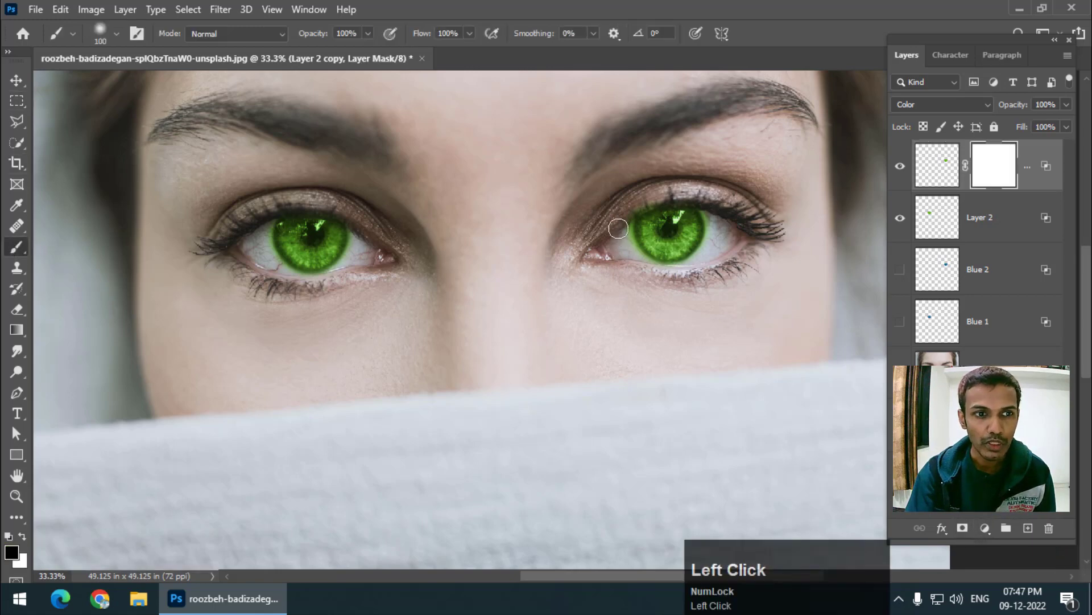
pyautogui.moveTo(621, 220)
pyautogui.mouseDown()
pyautogui.moveTo(619, 222)
pyautogui.moveTo(647, 249)
pyautogui.moveTo(711, 219)
pyautogui.mouseUp()
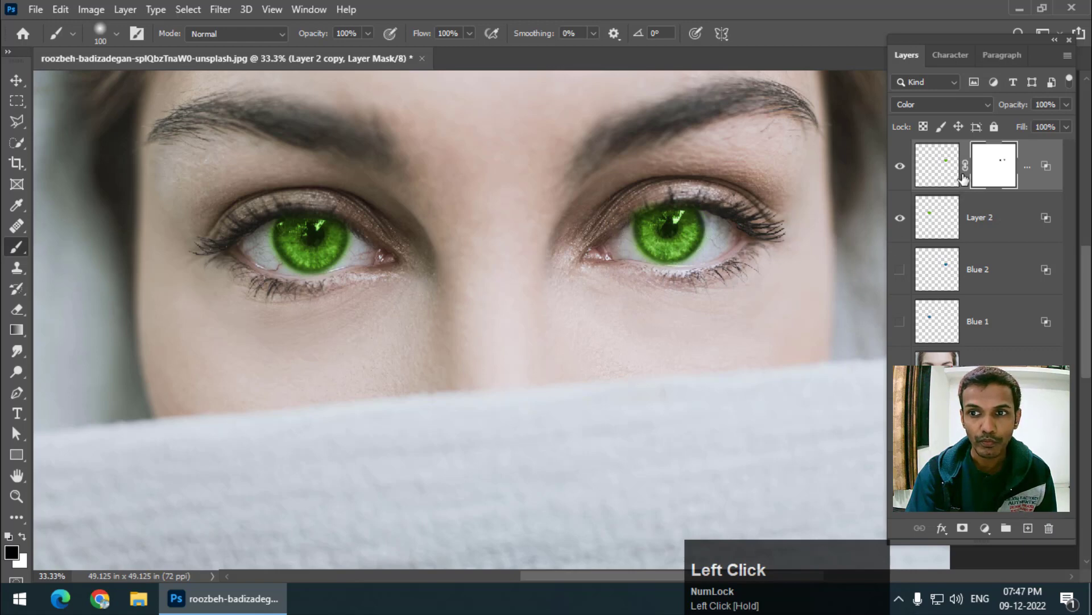
pyautogui.rightClick(999, 173)
pyautogui.click(976, 201)
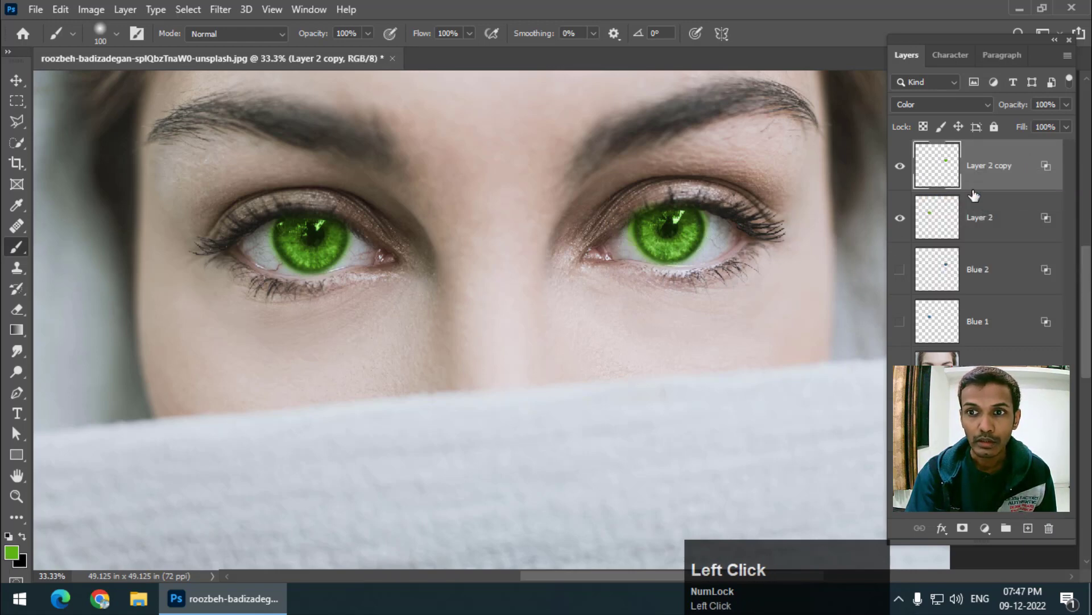
# Erase the green spill around the iris on Layer 2 copy with the Eraser at size 80.
pyautogui.click(17, 309)
pyautogui.moveTo(17, 309); pyautogui.dragTo(68, 312)
pyautogui.press(']')
pyautogui.press(']')
pyautogui.press(']')
pyautogui.press(']')
pyautogui.press(']')
pyautogui.press(']')
pyautogui.press(']')
pyautogui.press(']')
pyautogui.press(']')
pyautogui.press(']')
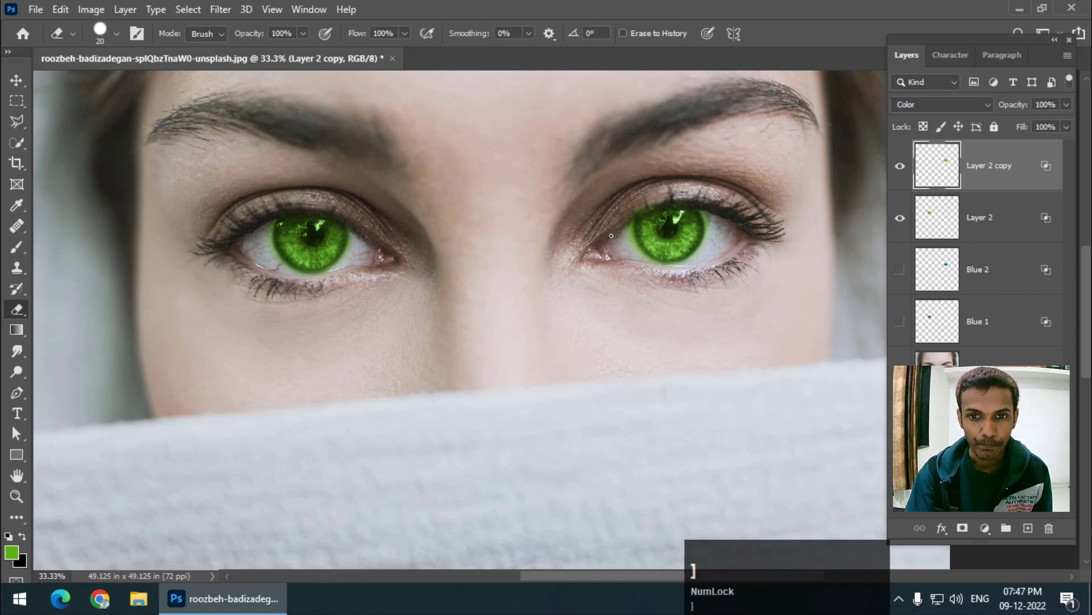
pyautogui.moveTo(620, 225)
pyautogui.mouseDown()
pyautogui.moveTo(625, 250)
pyautogui.moveTo(620, 221)
pyautogui.moveTo(712, 244)
pyautogui.moveTo(717, 218)
pyautogui.moveTo(726, 232)
pyautogui.mouseUp()
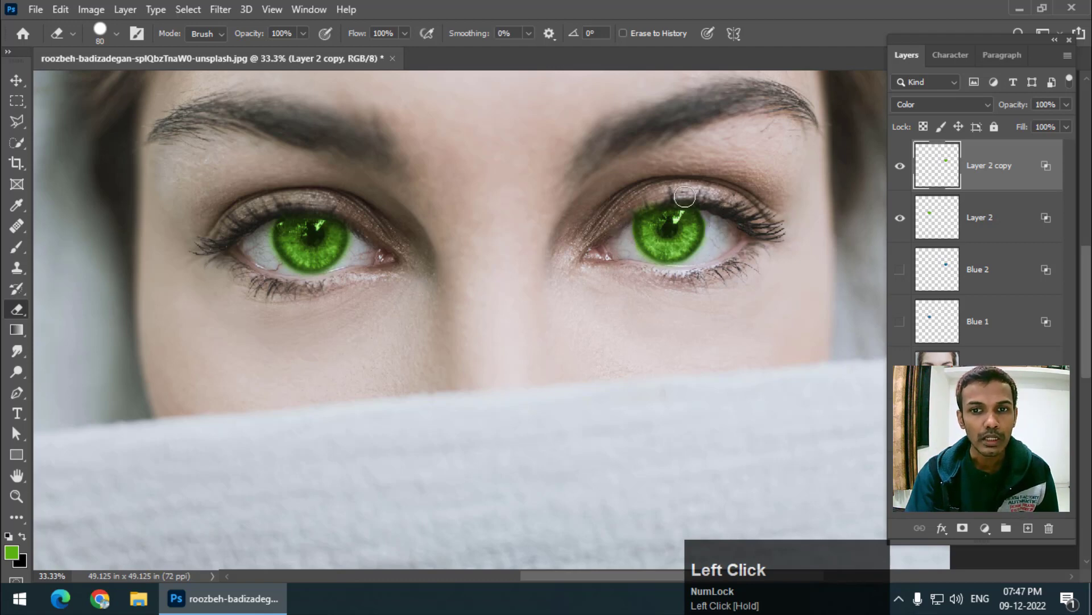
pyautogui.moveTo(641, 199)
pyautogui.mouseDown()
pyautogui.moveTo(620, 231)
pyautogui.moveTo(632, 292)
pyautogui.moveTo(634, 281)
pyautogui.mouseUp()
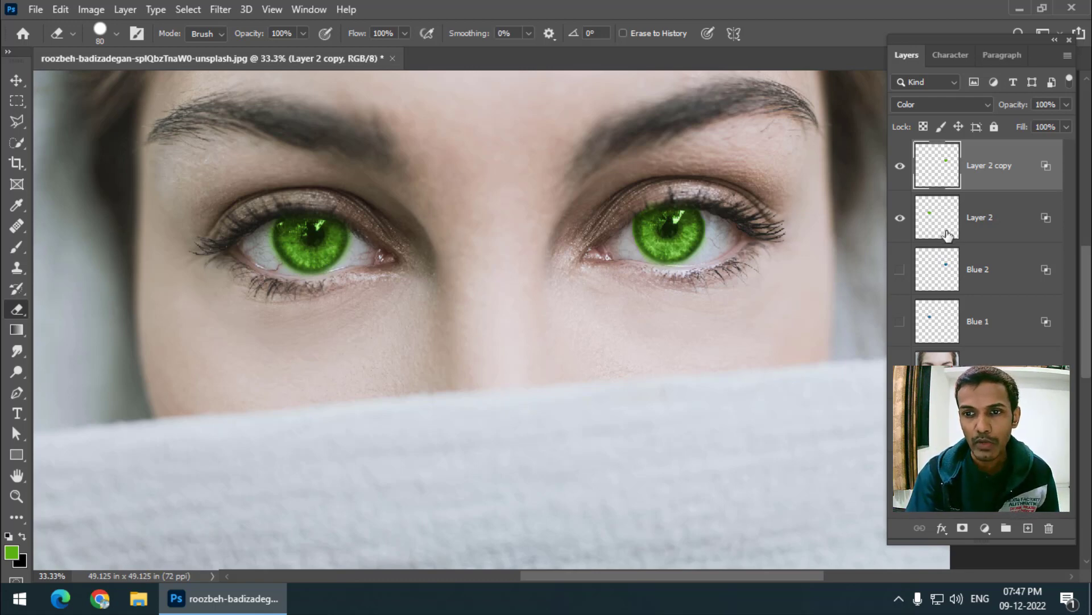
# Hide Layer 2 and Layer 2 copy and add a new layer on top.
pyautogui.click(901, 217)
pyautogui.click(904, 169)
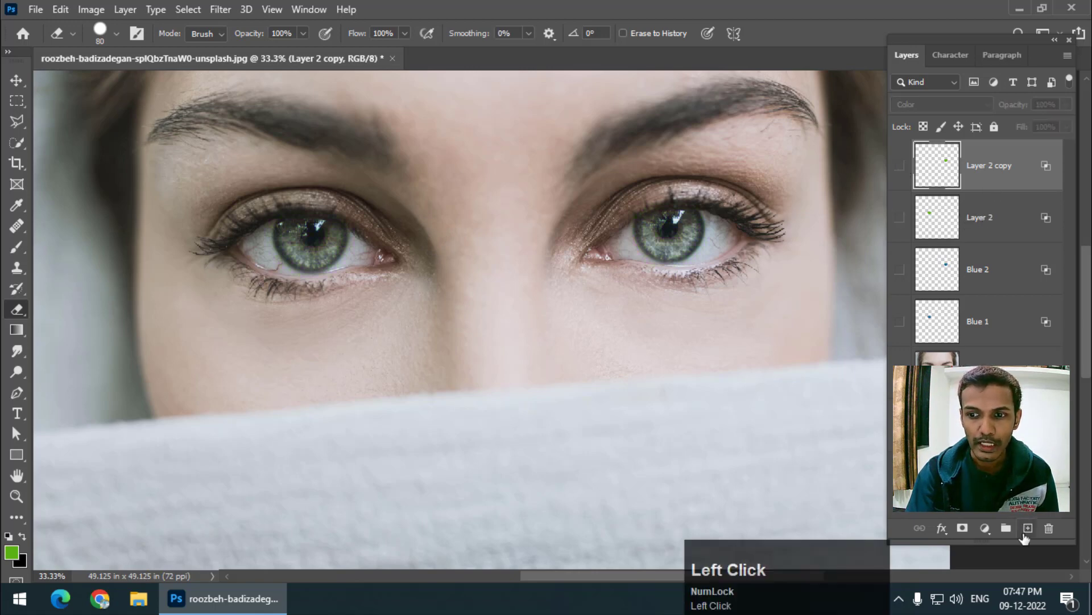
pyautogui.click(1026, 532)
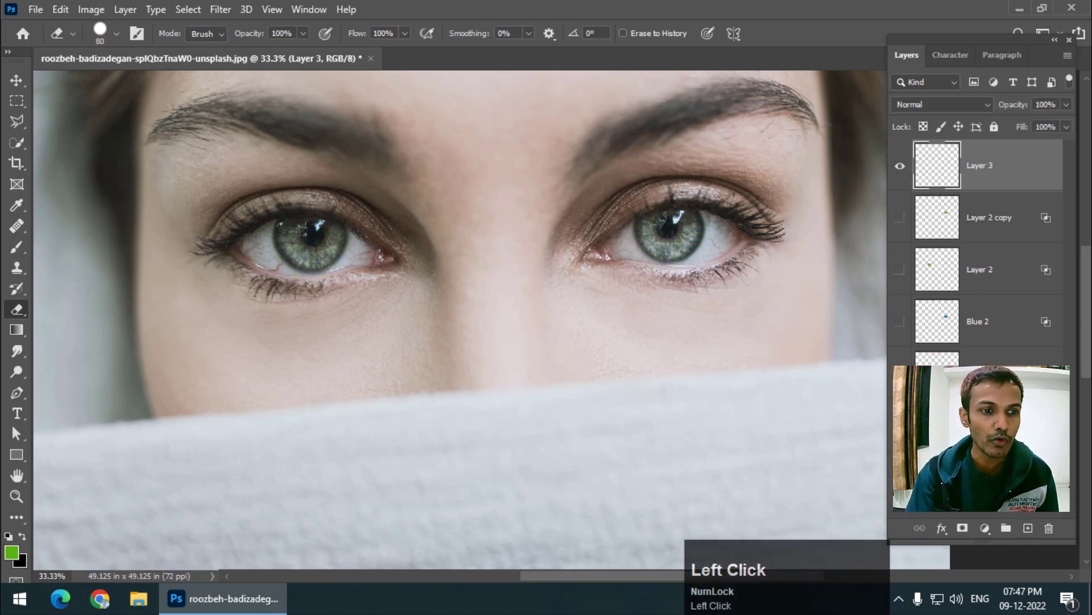
# Set the foreground colour to orange #db5c1d.
pyautogui.click(11, 552)
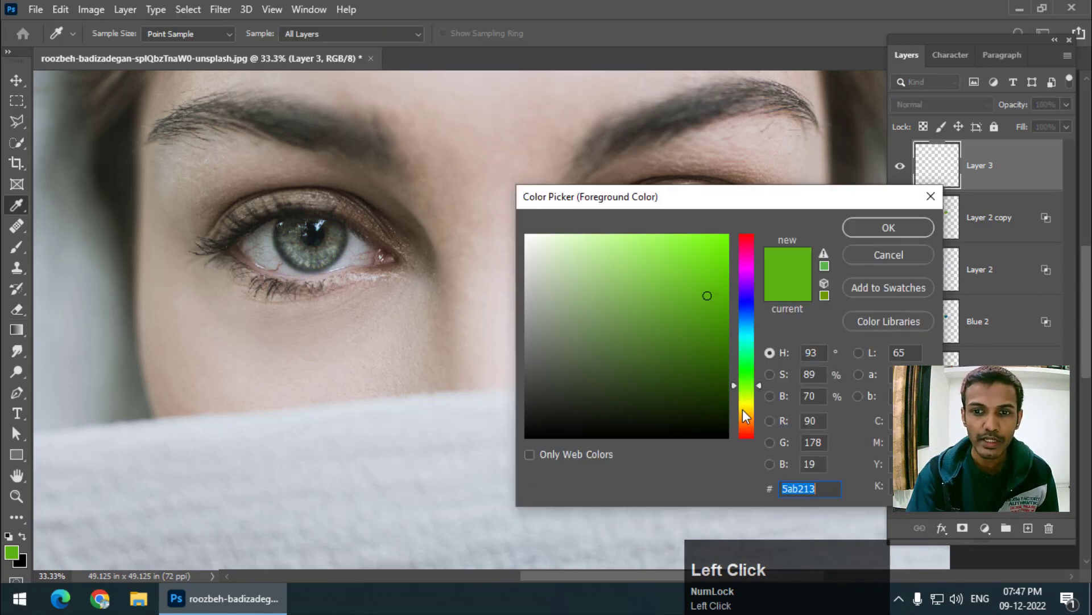
pyautogui.click(744, 415)
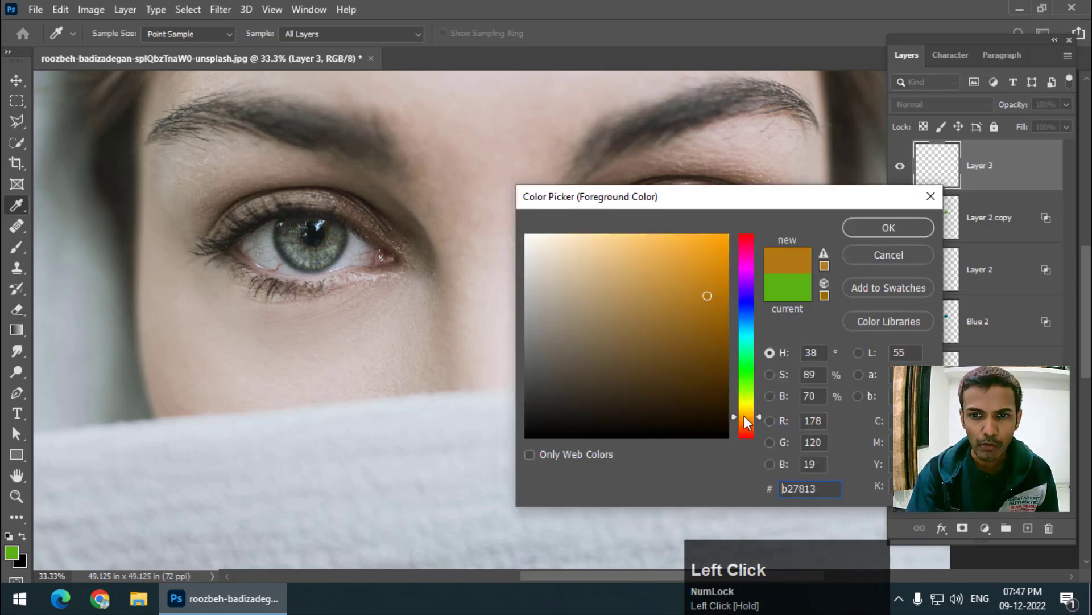
pyautogui.moveTo(745, 415); pyautogui.dragTo(745, 427)
pyautogui.click(702, 259)
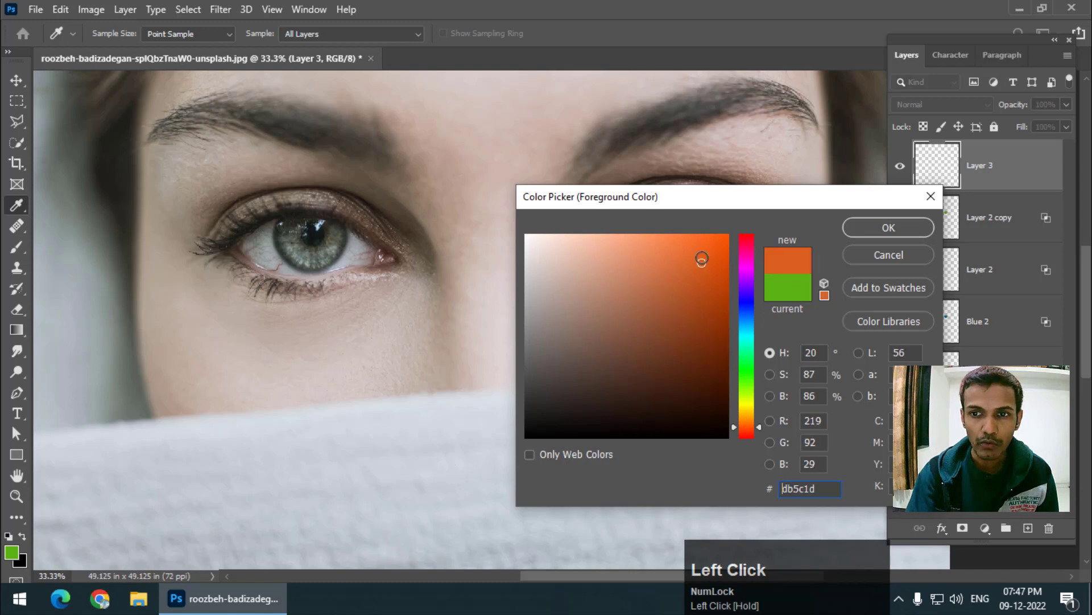
pyautogui.click(888, 228)
# Brush orange over the iris on the image's left on Layer 3 and set the layer's blend mode to Color.
pyautogui.press('e')
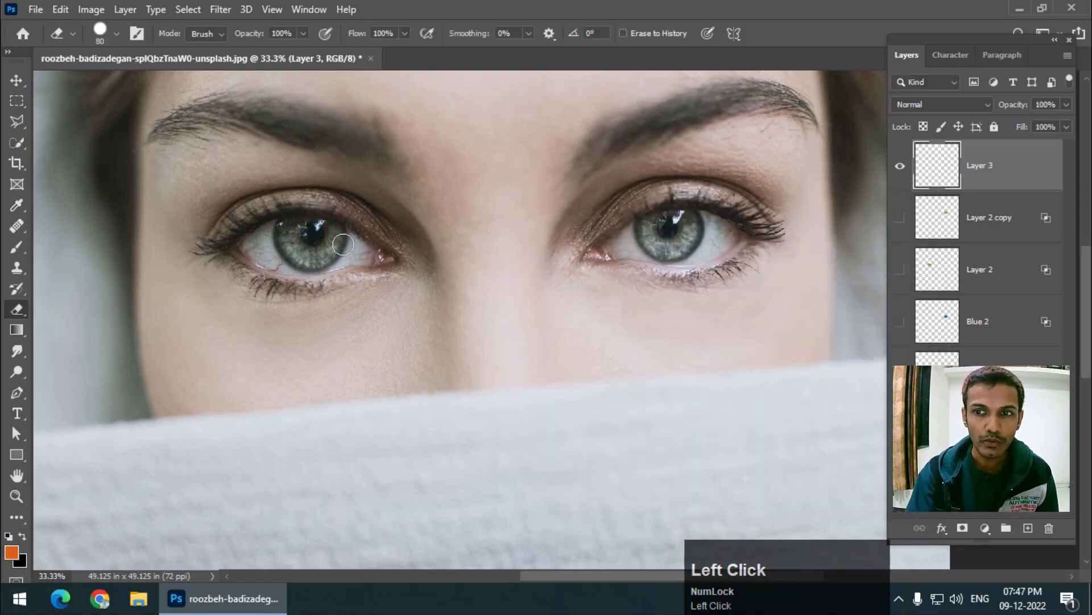
pyautogui.moveTo(288, 230); pyautogui.dragTo(285, 243)
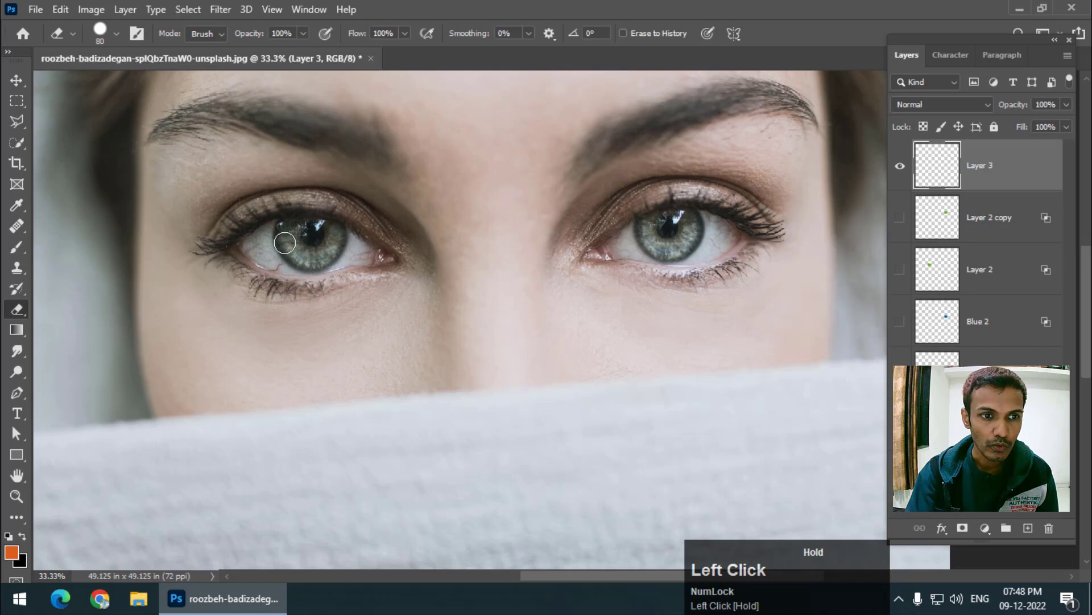
pyautogui.click(17, 251)
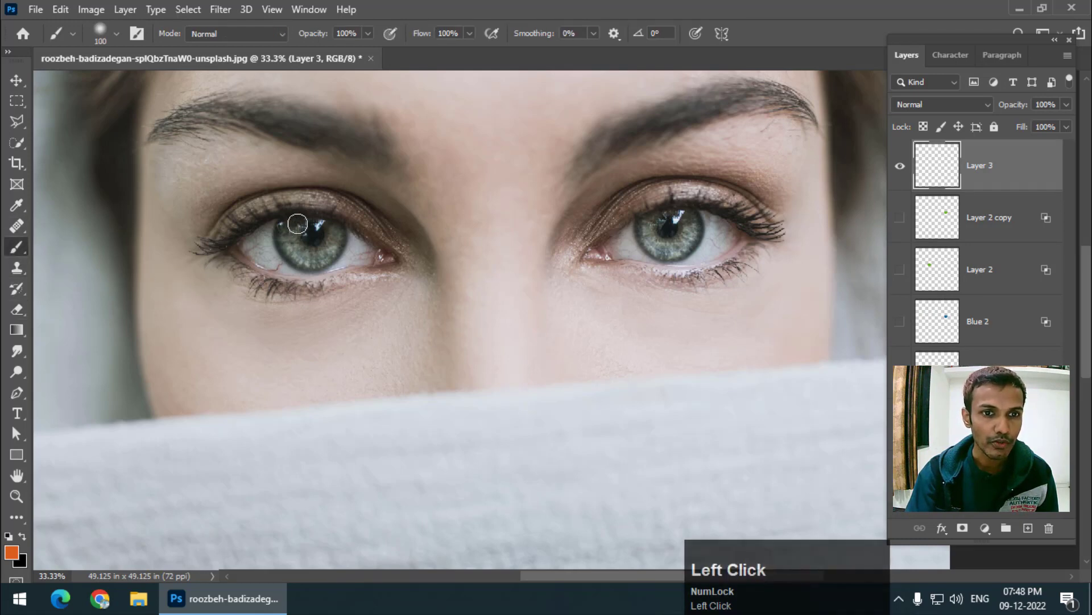
pyautogui.moveTo(286, 226)
pyautogui.mouseDown()
pyautogui.moveTo(291, 257)
pyautogui.moveTo(312, 263)
pyautogui.moveTo(339, 233)
pyautogui.moveTo(314, 224)
pyautogui.moveTo(312, 242)
pyautogui.moveTo(301, 234)
pyautogui.moveTo(317, 227)
pyautogui.moveTo(285, 237)
pyautogui.moveTo(300, 259)
pyautogui.moveTo(319, 259)
pyautogui.moveTo(329, 249)
pyautogui.moveTo(287, 226)
pyautogui.moveTo(322, 224)
pyautogui.moveTo(322, 234)
pyautogui.moveTo(285, 232)
pyautogui.moveTo(295, 237)
pyautogui.mouseUp()
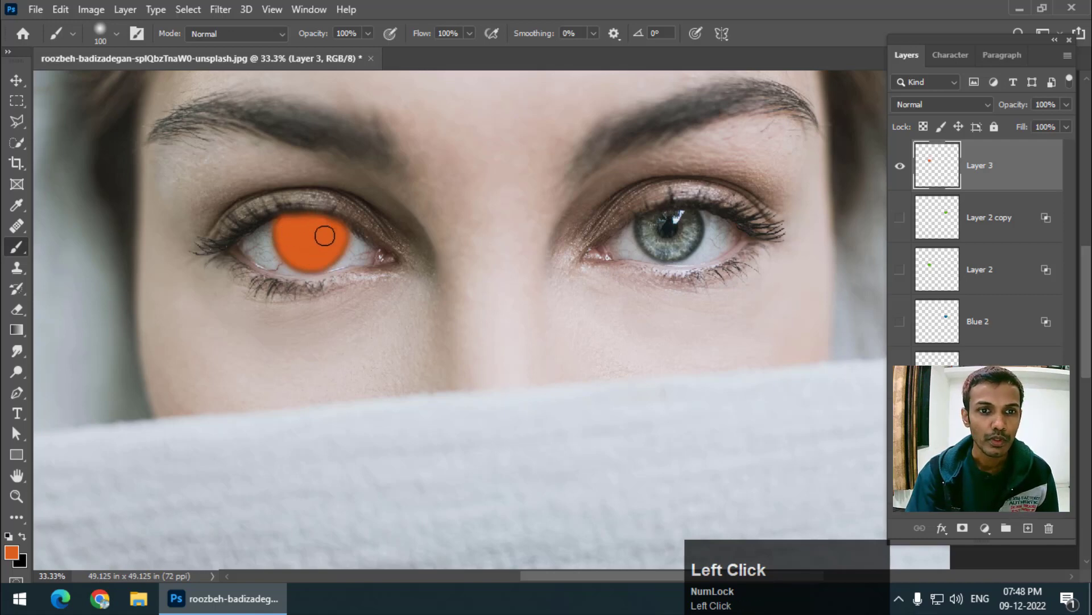
pyautogui.click(913, 107)
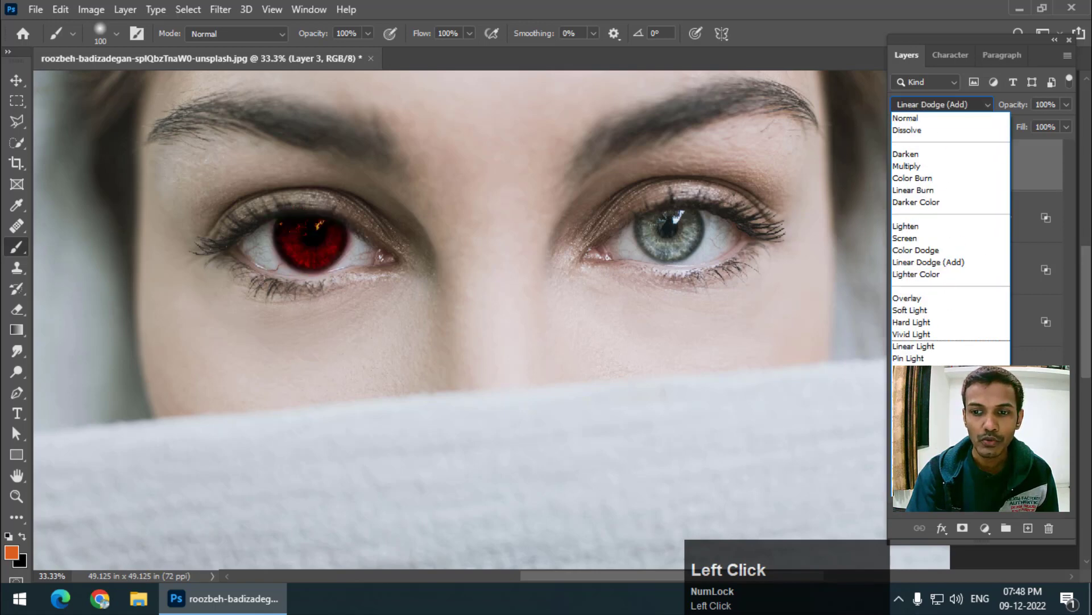
pyautogui.click(913, 482)
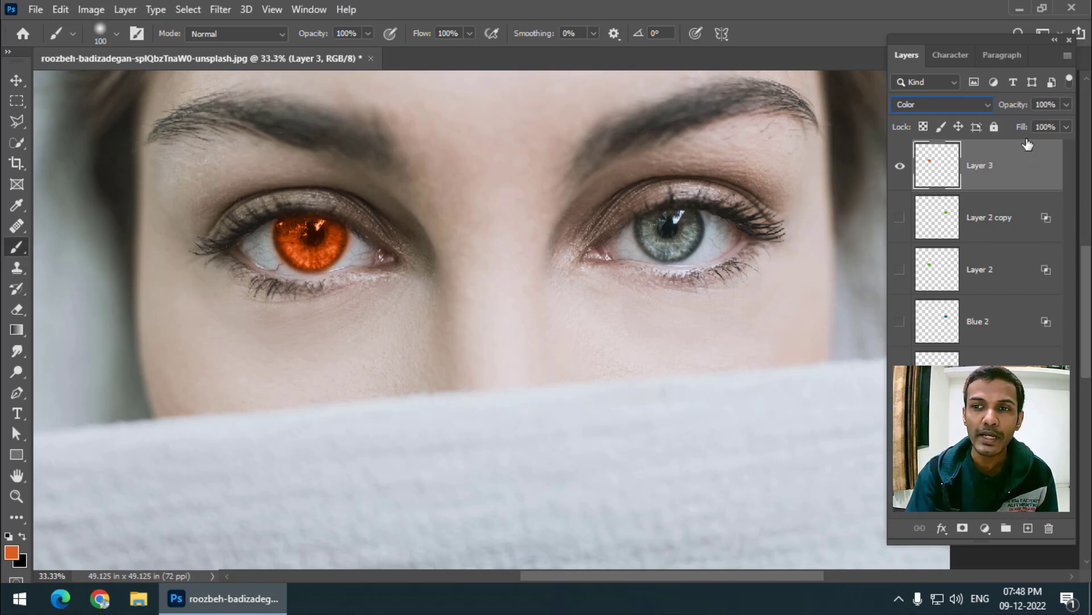
pyautogui.moveTo(1014, 105)
pyautogui.mouseDown()
pyautogui.moveTo(987, 116)
pyautogui.moveTo(1033, 116)
pyautogui.mouseUp()
# Split Layer 3's Gray Blend If highlight slider for This Layer to 109 / 144 and apply the layer style.
pyautogui.rightClick(1037, 167)
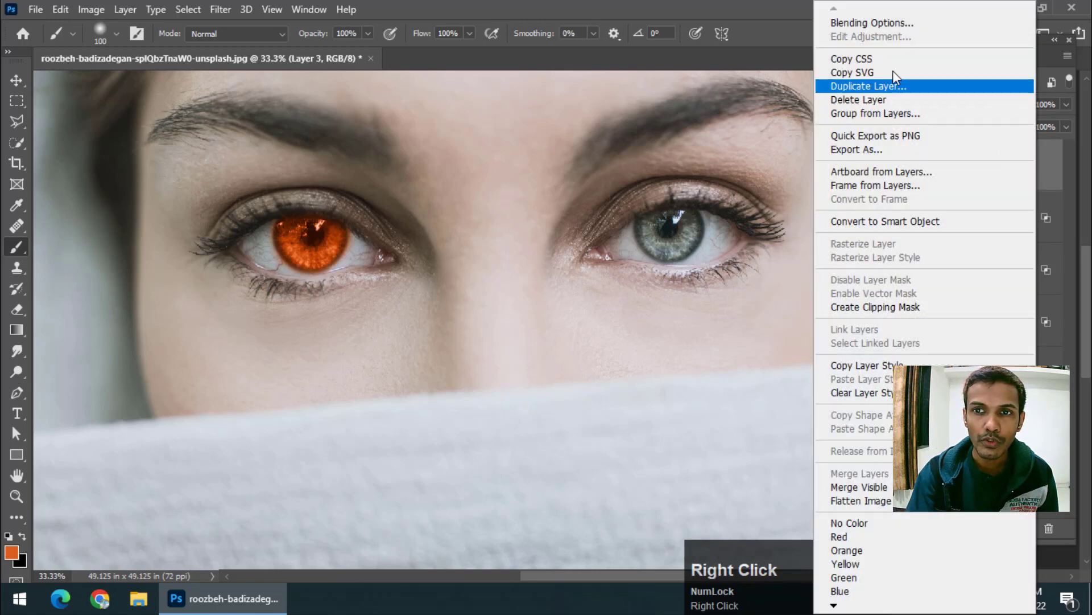
pyautogui.click(885, 28)
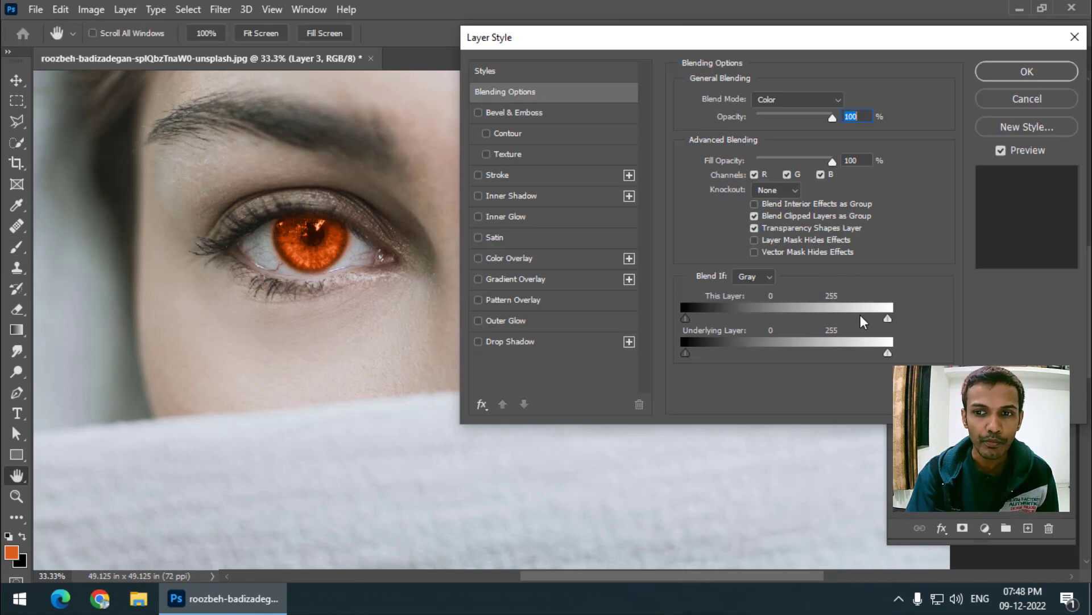
pyautogui.moveTo(888, 319); pyautogui.dragTo(807, 321)
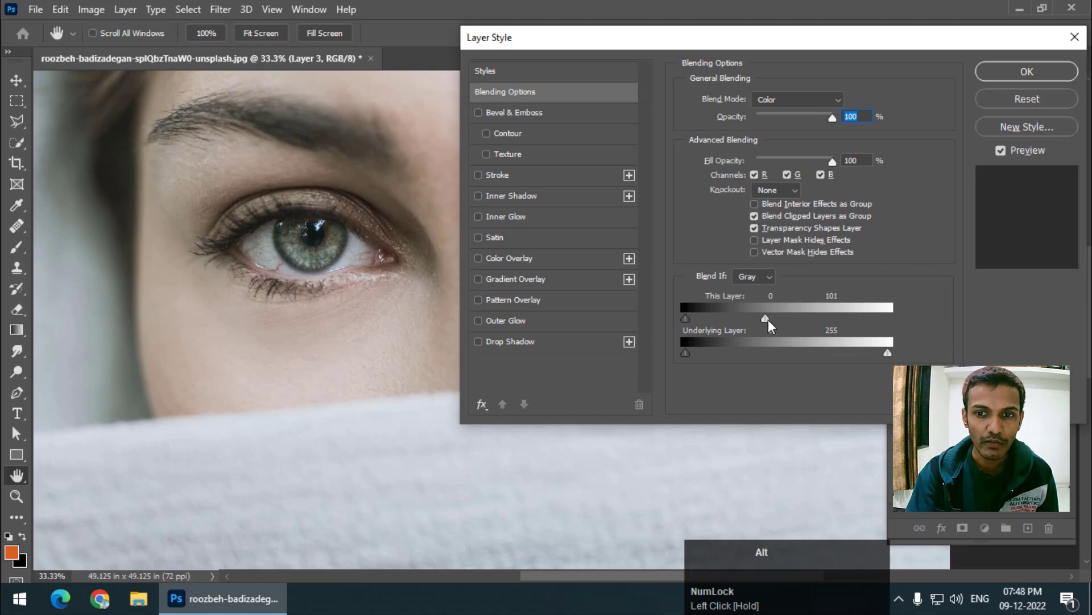
pyautogui.moveTo(766, 318); pyautogui.dragTo(799, 324)
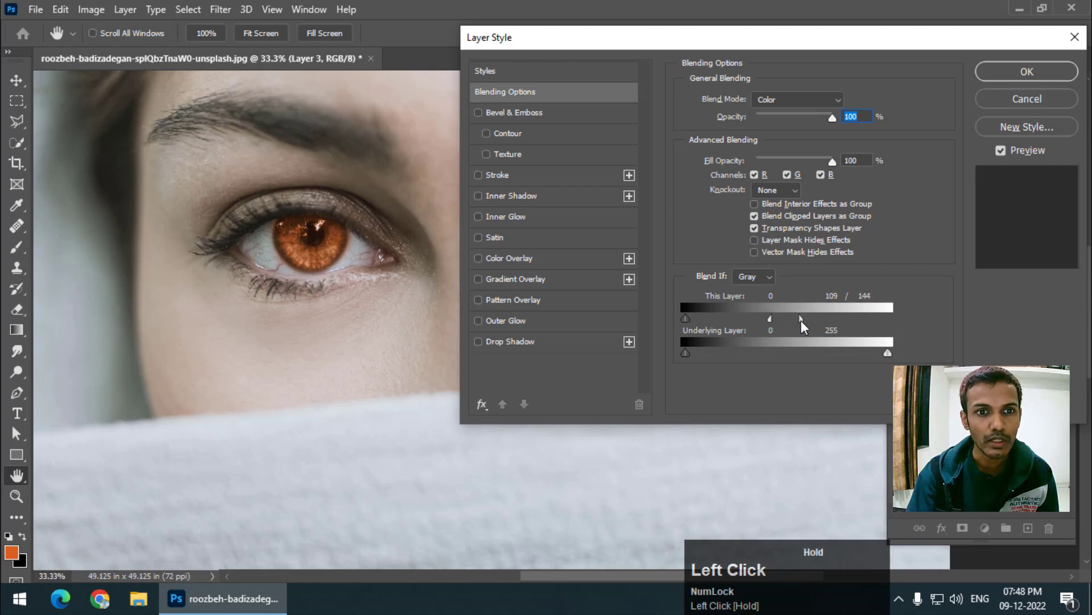
pyautogui.click(1005, 73)
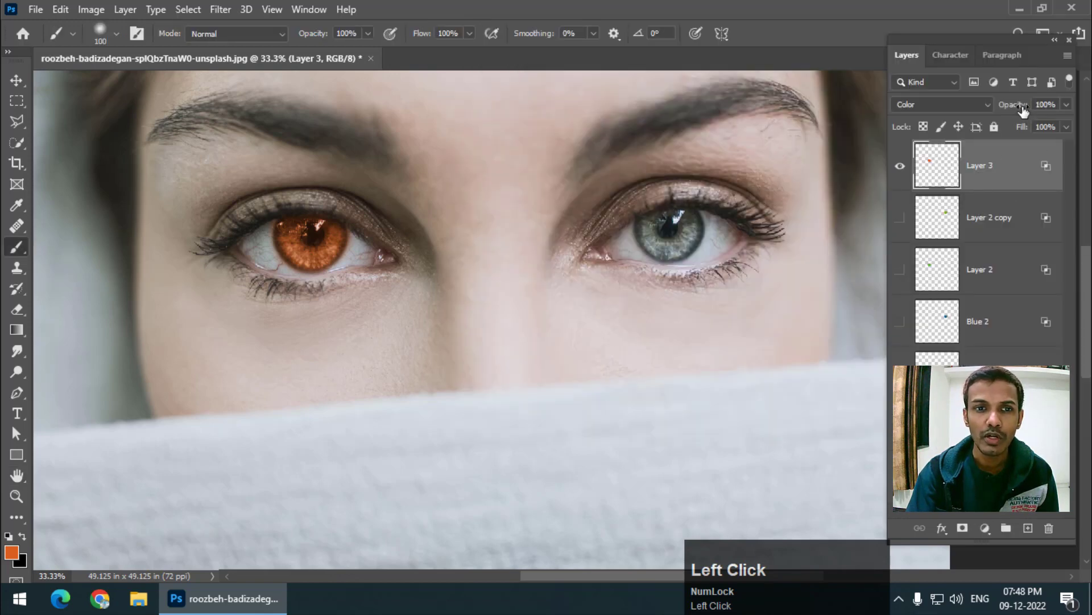
# Set Layer 3's opacity to 89% and toggle its visibility to compare the orange iris with the original.
pyautogui.moveTo(1018, 109); pyautogui.dragTo(1011, 109)
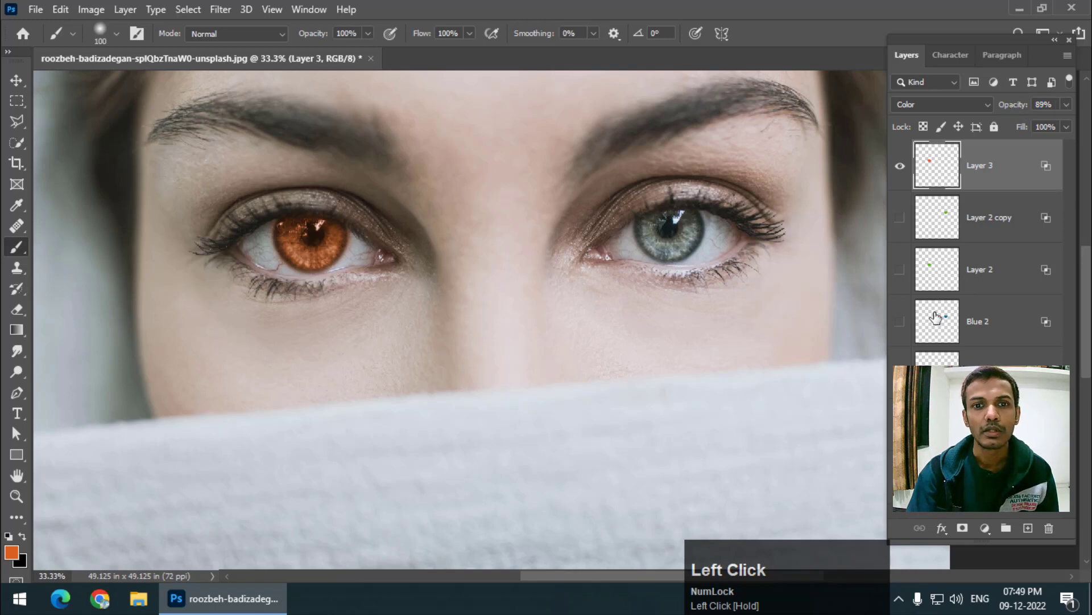
pyautogui.click(901, 167)
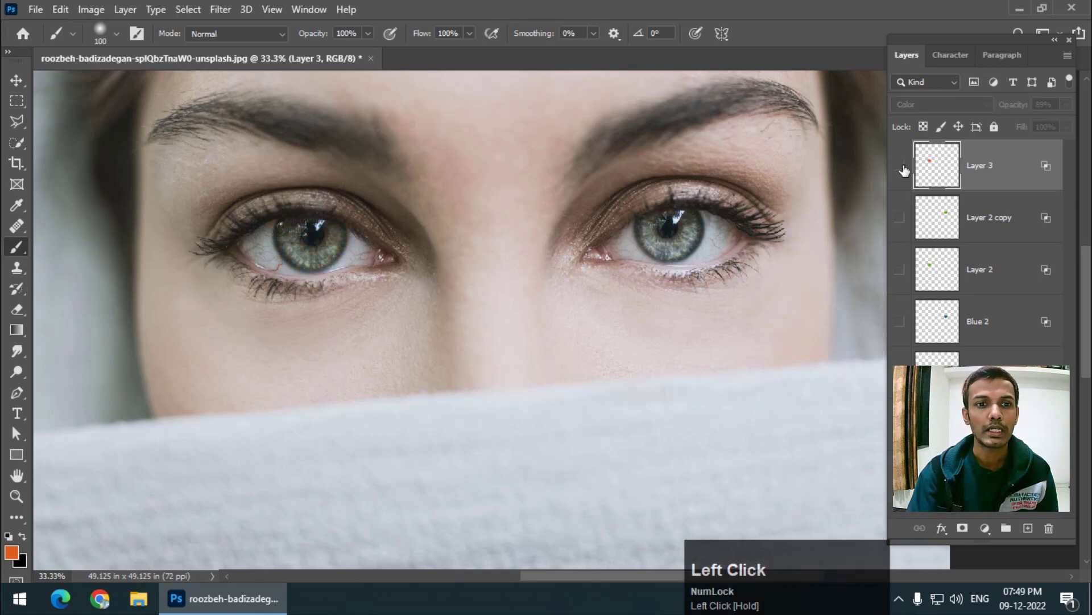
pyautogui.click(901, 168)
pyautogui.click(901, 167)
pyautogui.click(902, 167)
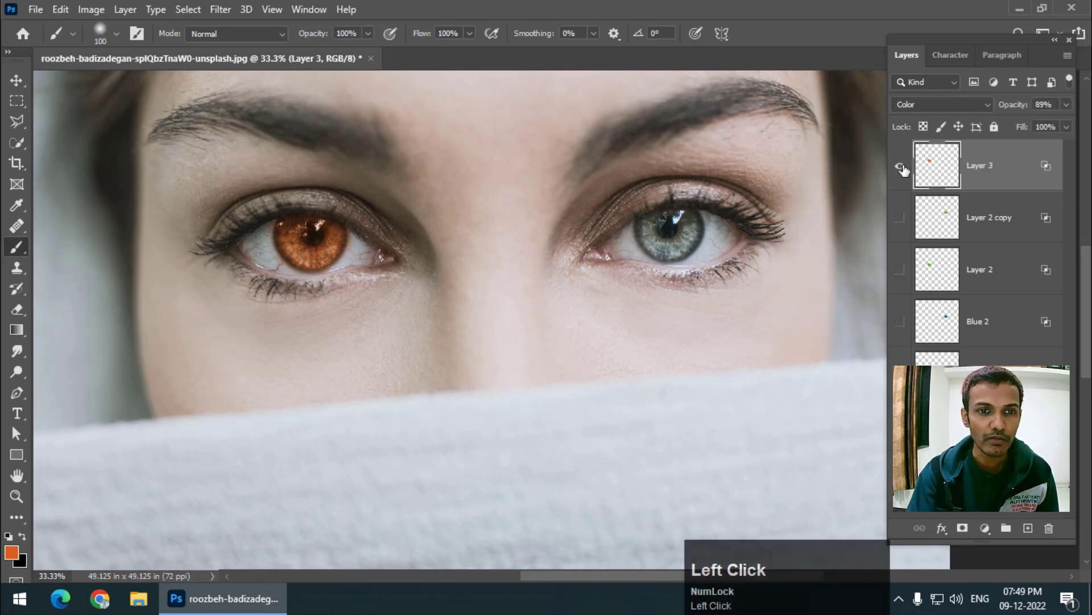
# Duplicate Layer 3's orange paint onto the iris on the image's right and nudge the copy into alignment.
pyautogui.click(17, 81)
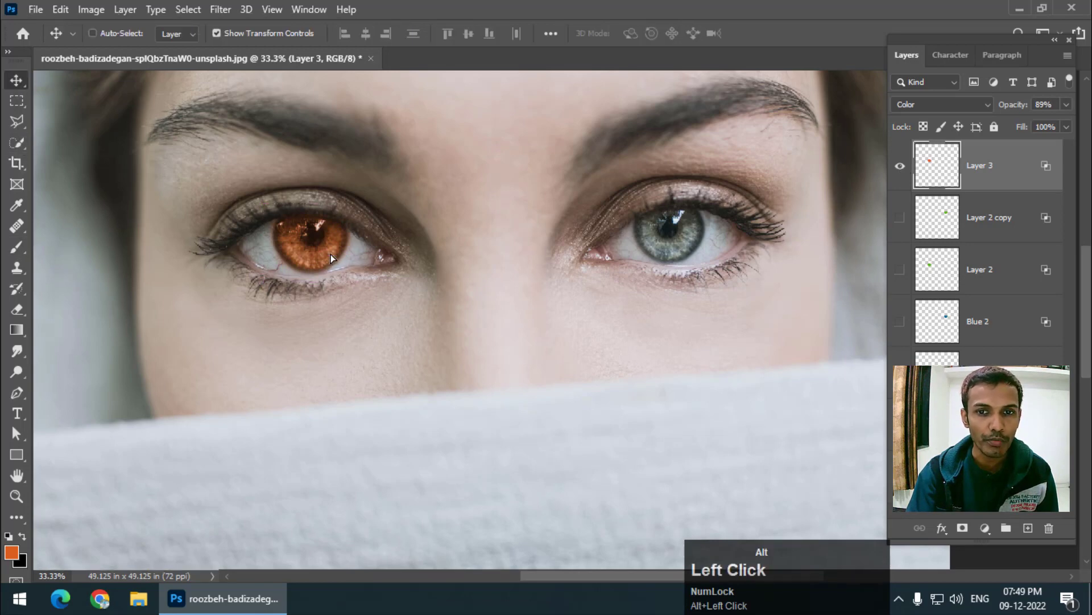
pyautogui.moveTo(324, 257); pyautogui.dragTo(677, 244)
pyautogui.press('Down')
pyautogui.press('Down')
pyautogui.press('Down')
pyautogui.press('Left')
pyautogui.press('Left')
pyautogui.press('Left')
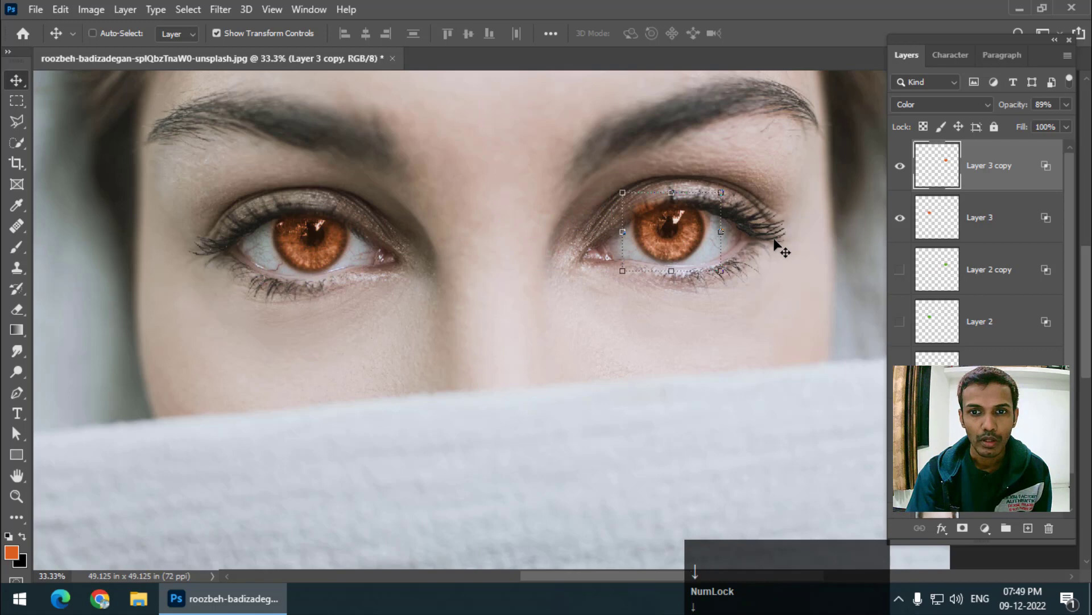
pyautogui.press('Return')
# Flip the Layer 3 copy horizontally with Free Transform, nudge it towards the nose and apply the transform.
pyautogui.hotkey('ctrl', 't')
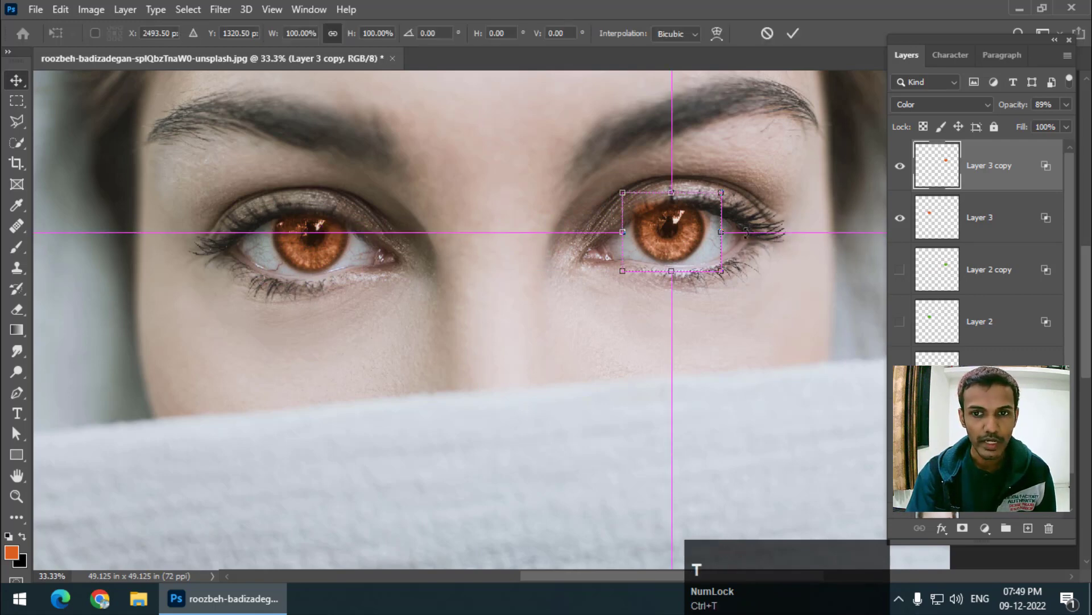
pyautogui.rightClick(668, 231)
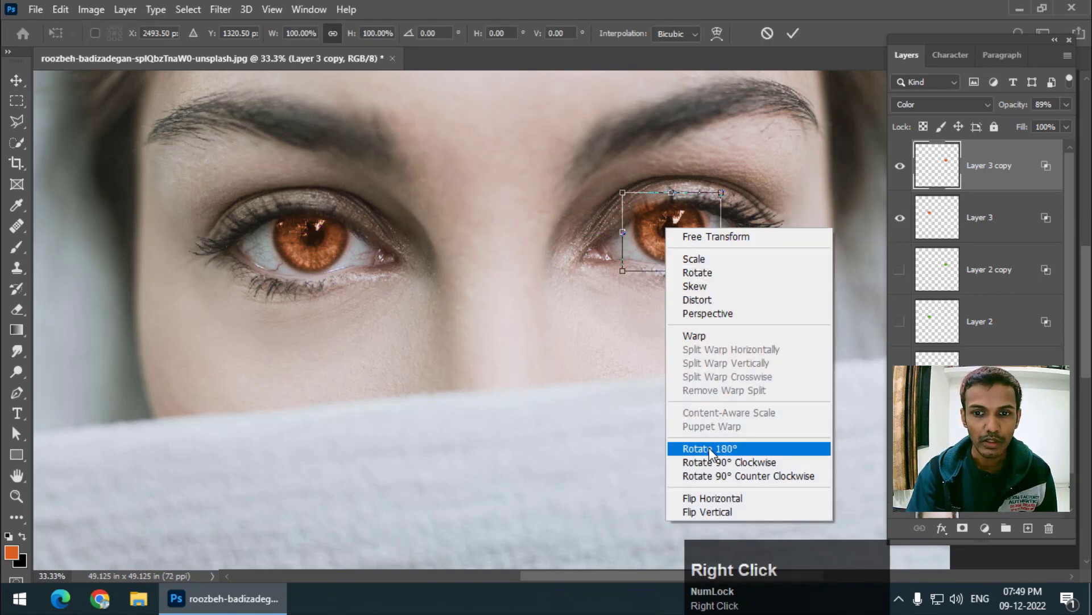
pyautogui.click(713, 498)
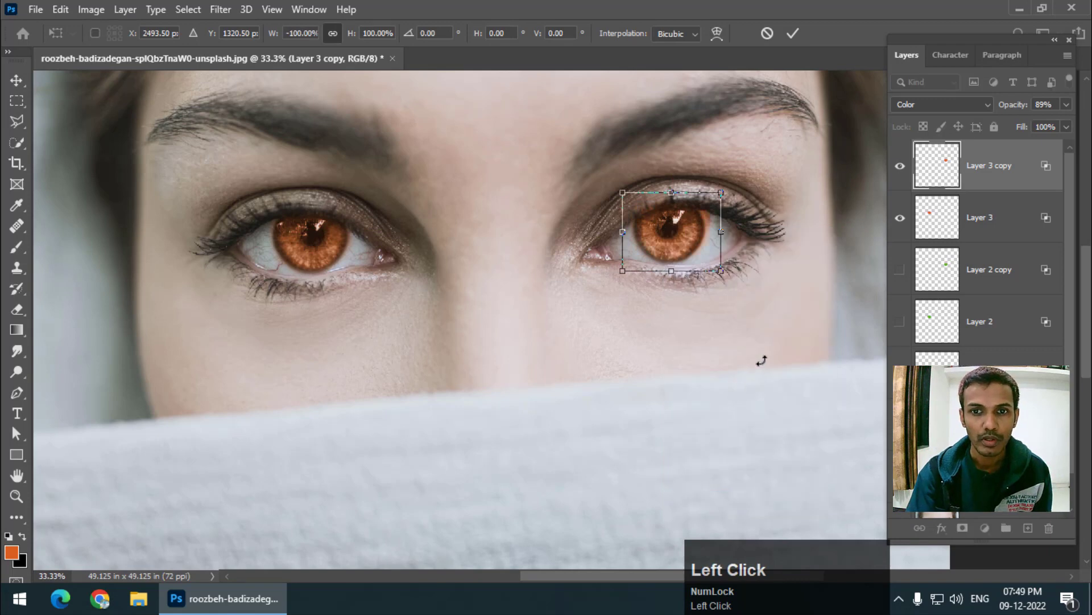
pyautogui.press('Left')
pyautogui.press('Left')
pyautogui.press('Left')
pyautogui.press('Left')
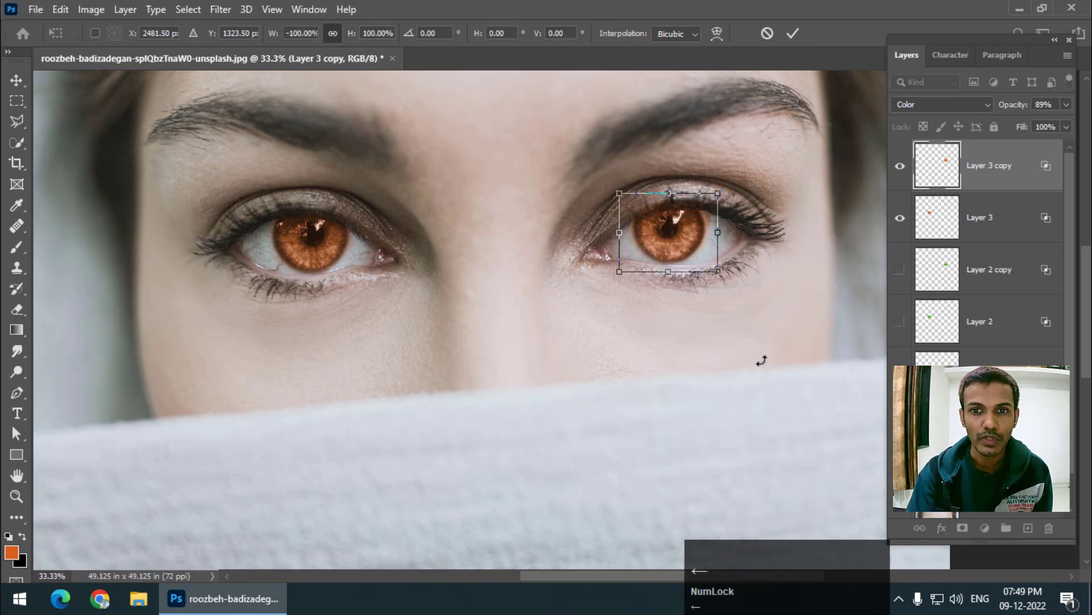
pyautogui.press('Return')
# Erase the stray orange around the iris on the Layer 3 copy with the Eraser tool.
pyautogui.moveTo(12, 311); pyautogui.dragTo(77, 305)
pyautogui.moveTo(717, 227)
pyautogui.mouseDown()
pyautogui.moveTo(709, 216)
pyautogui.moveTo(703, 225)
pyautogui.moveTo(716, 219)
pyautogui.moveTo(711, 206)
pyautogui.moveTo(724, 228)
pyautogui.mouseUp()
pyautogui.hotkey('ctrl', 'z')
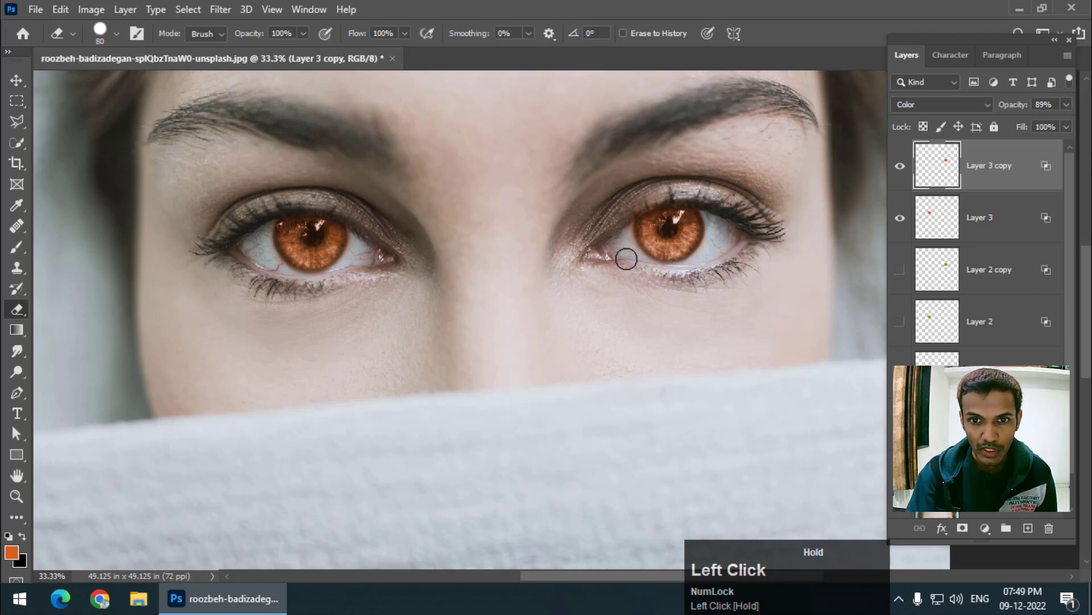
pyautogui.moveTo(623, 234)
pyautogui.mouseDown()
pyautogui.moveTo(626, 249)
pyautogui.moveTo(621, 227)
pyautogui.moveTo(622, 242)
pyautogui.moveTo(641, 196)
pyautogui.moveTo(650, 199)
pyautogui.moveTo(642, 203)
pyautogui.mouseUp()
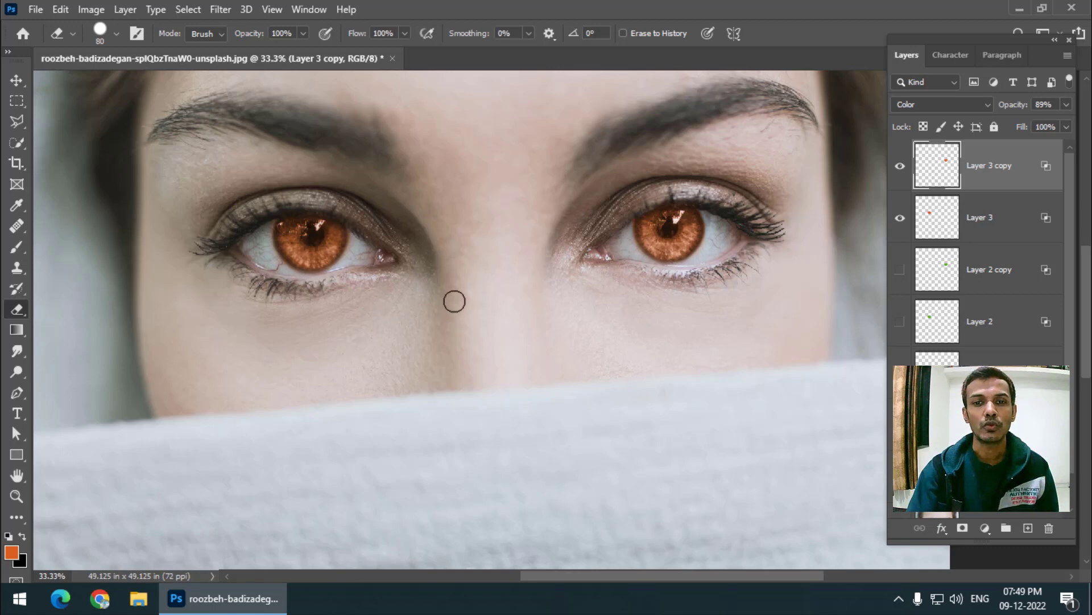
# Hide and show the orange layers to compare both recoloured eyes with the original photo.
pyautogui.scroll(-1, 935, 345)
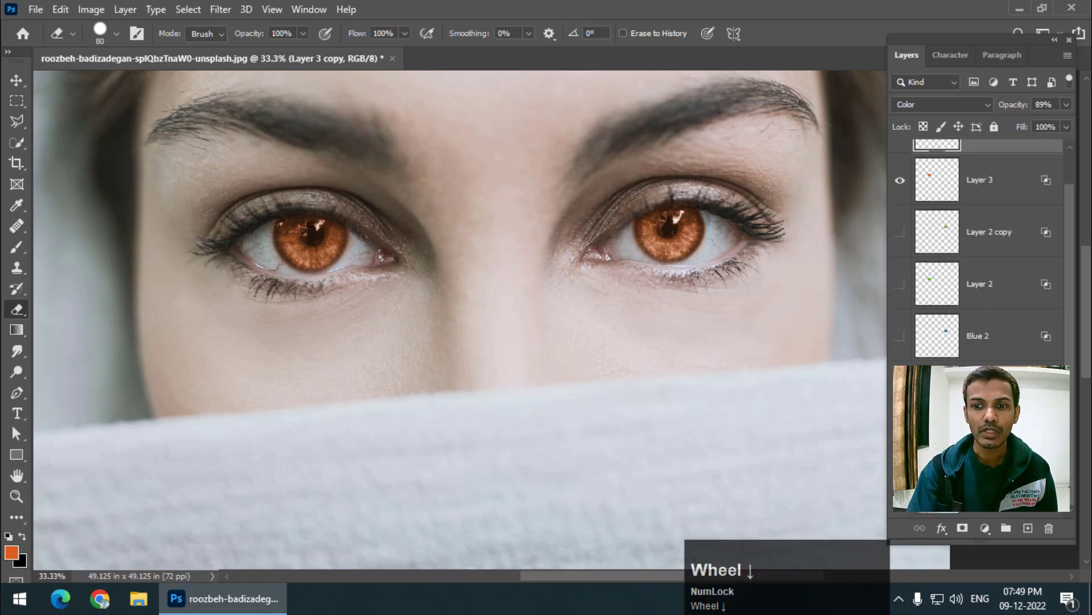
pyautogui.keyDown('alt'); pyautogui.click(899, 180); pyautogui.keyUp('alt')
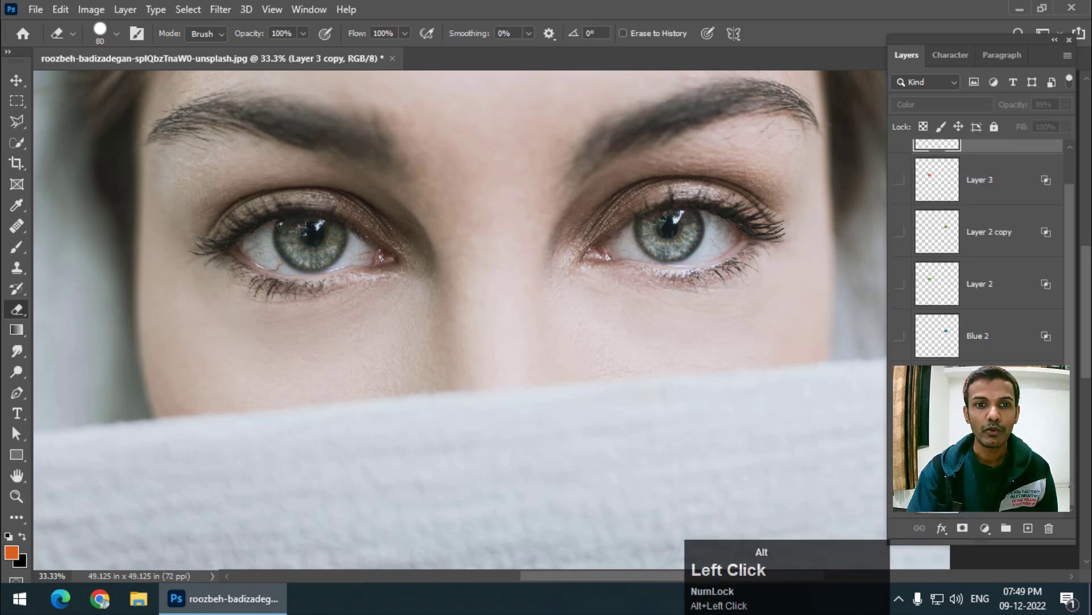
pyautogui.keyDown('alt'); pyautogui.click(900, 180); pyautogui.keyUp('alt')
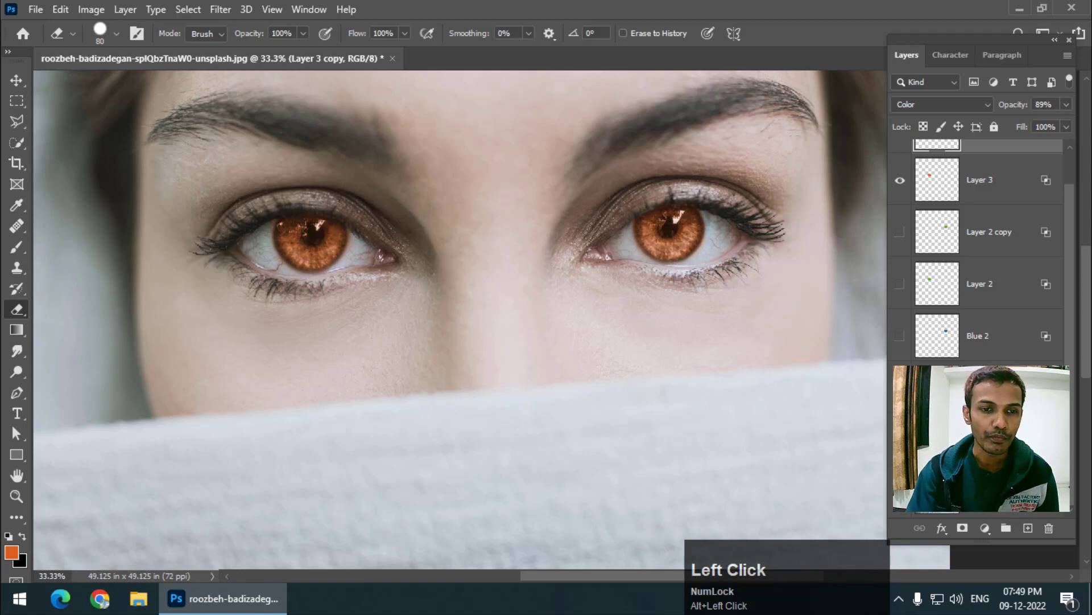